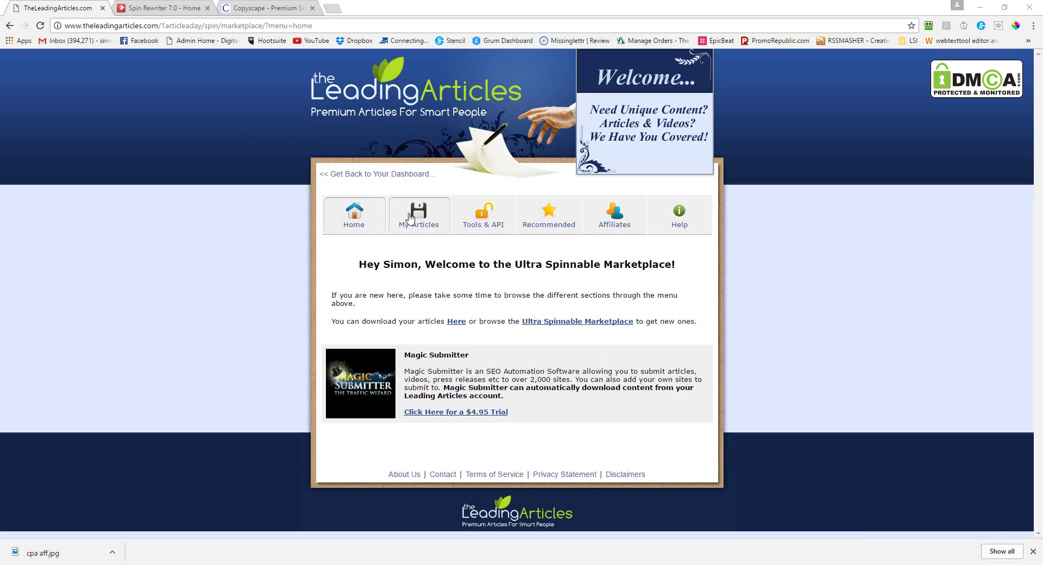
Open the list of owned articles and page to entries 51 to 60
left_click(410, 217)
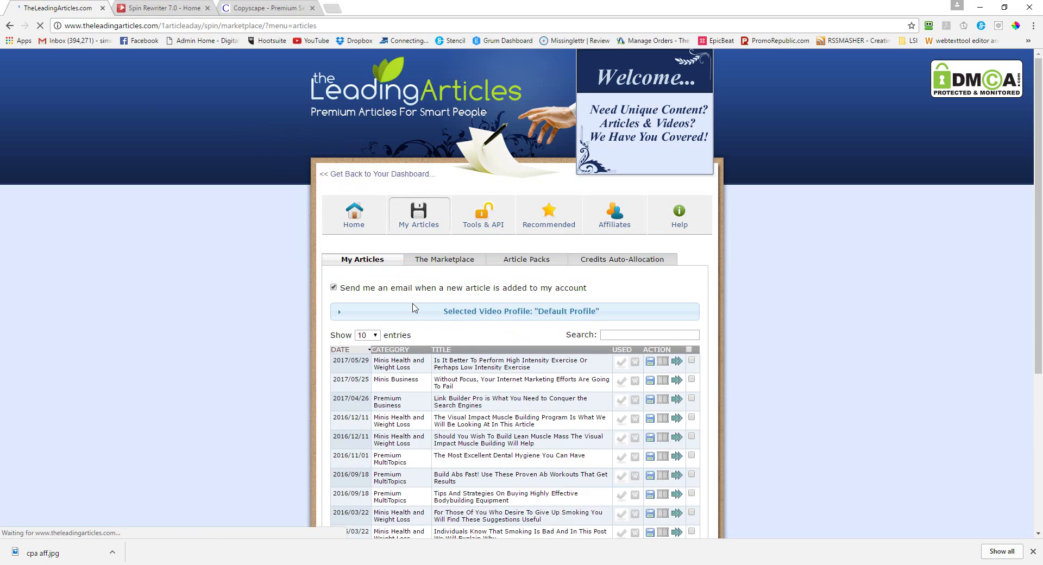
scroll(690, 328, "down", 4)
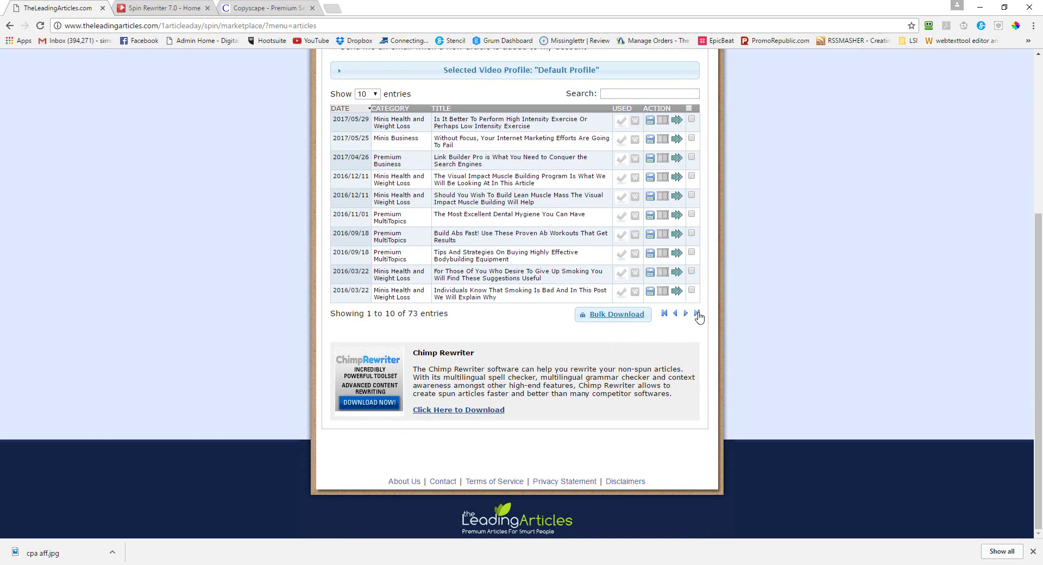
left_click(698, 314)
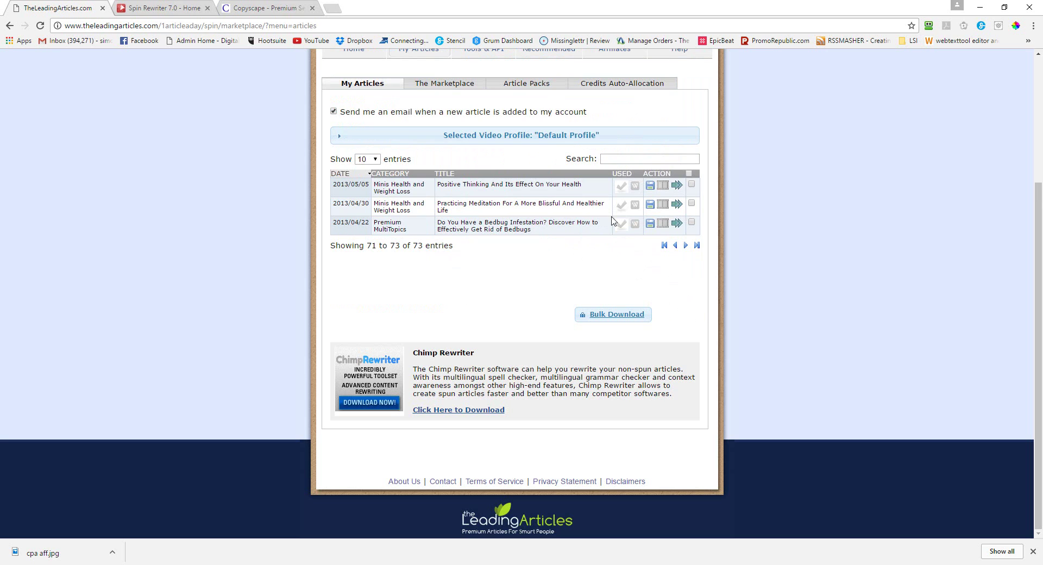
left_click(675, 245)
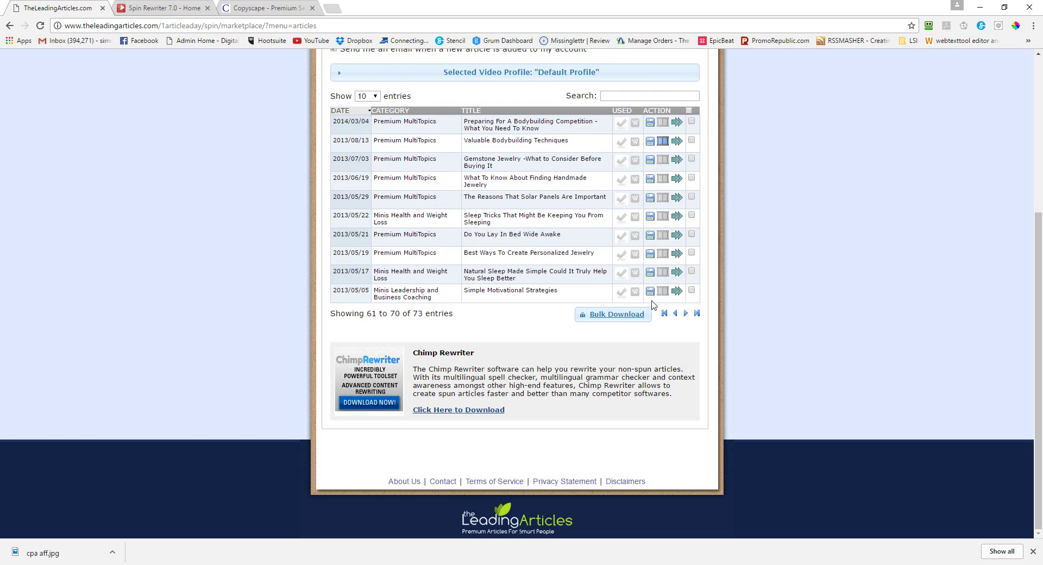
left_click(676, 313)
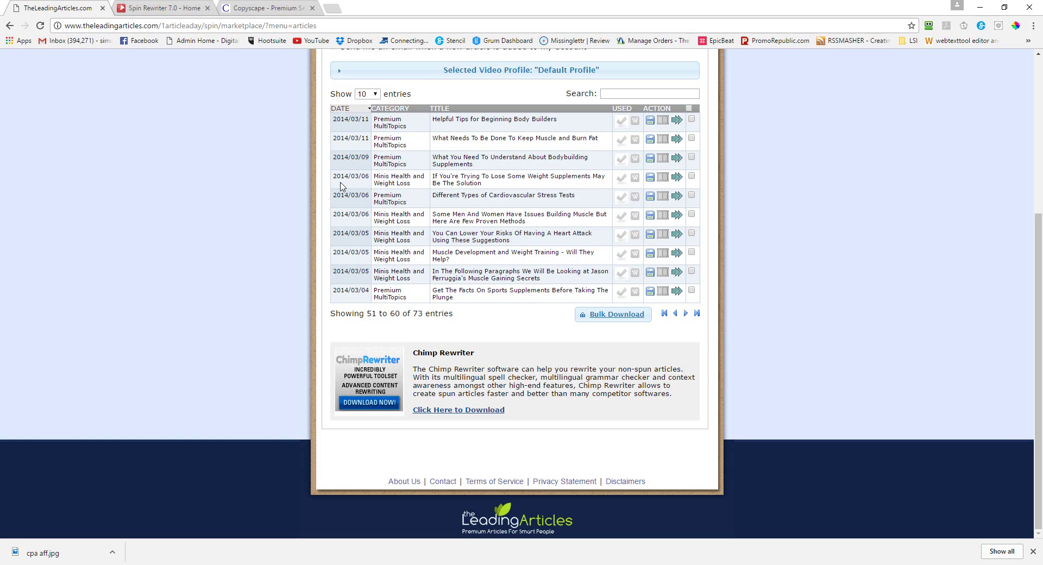
Open the 2014/03/06 article "If You're Trying To Lose Some Weight Supplements May Be The Solution" in the Unspin-iT tool
left_click_drag(333, 176, 370, 178)
left_click(468, 186)
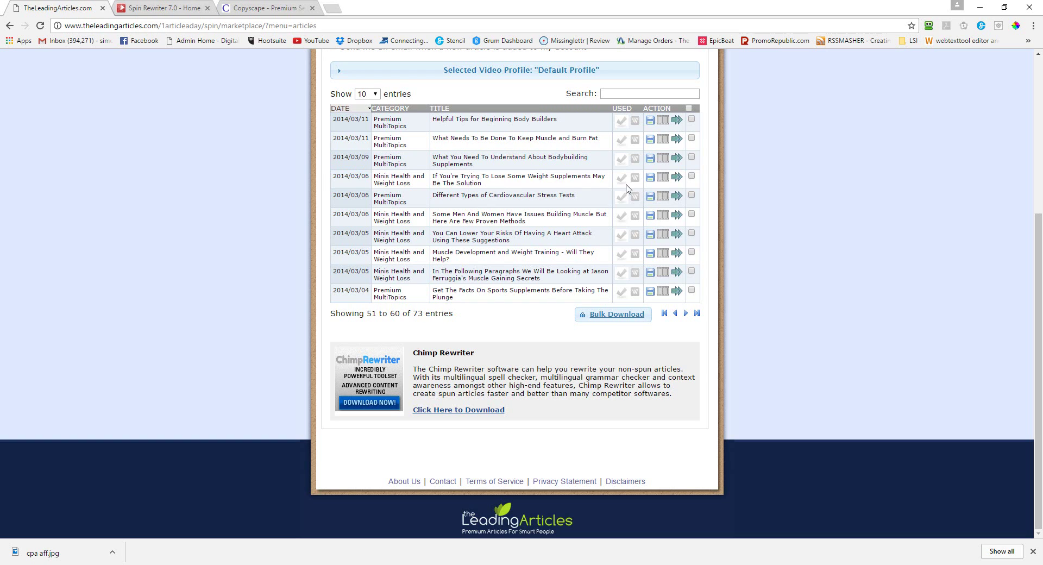
left_click(677, 178)
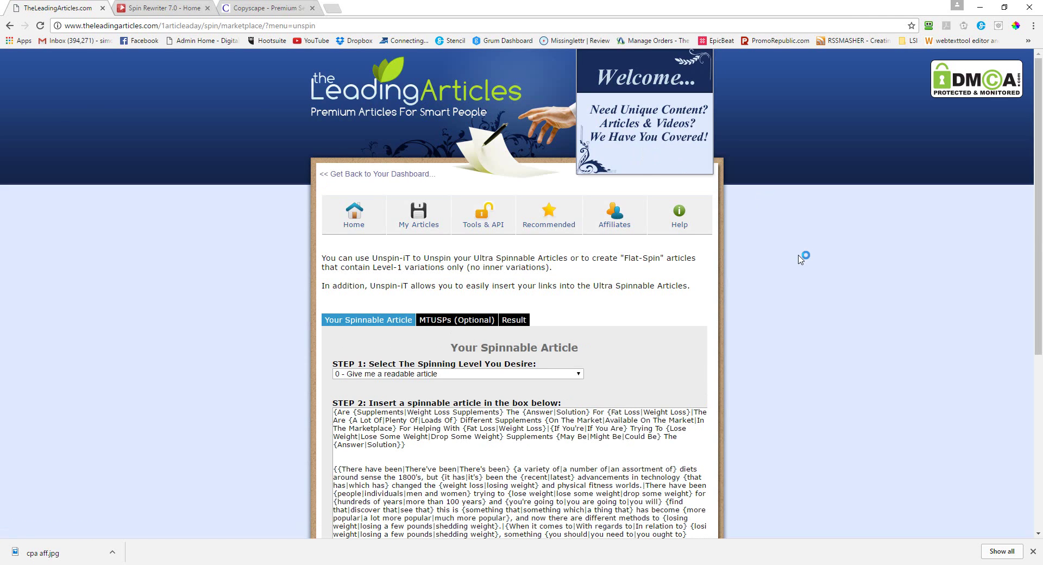
Unspin the spinnable article at level 0 (readable article) and copy the resulting variation to the clipboard
scroll(782, 356, "down", 3)
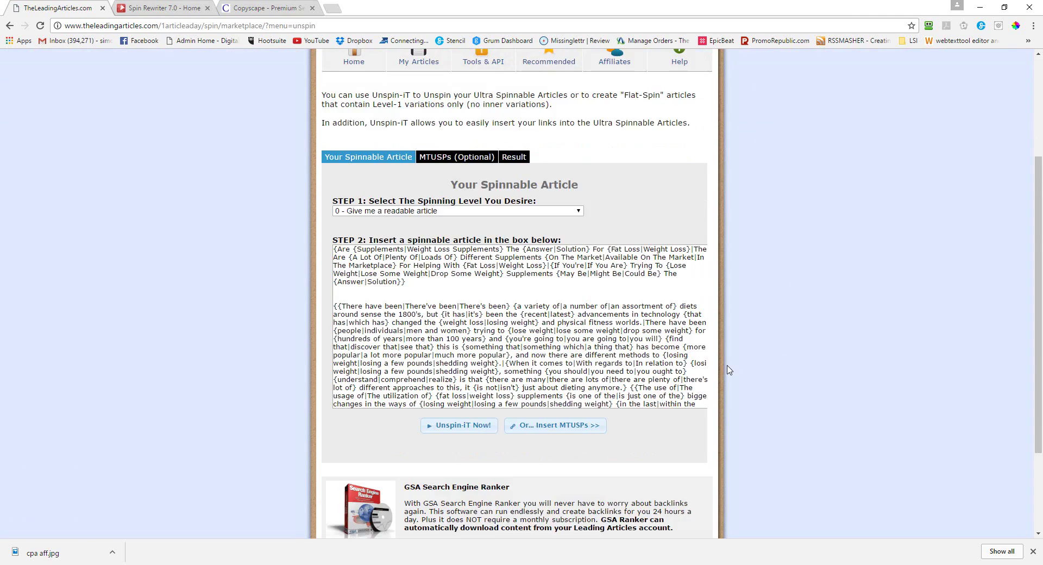
left_click(570, 275)
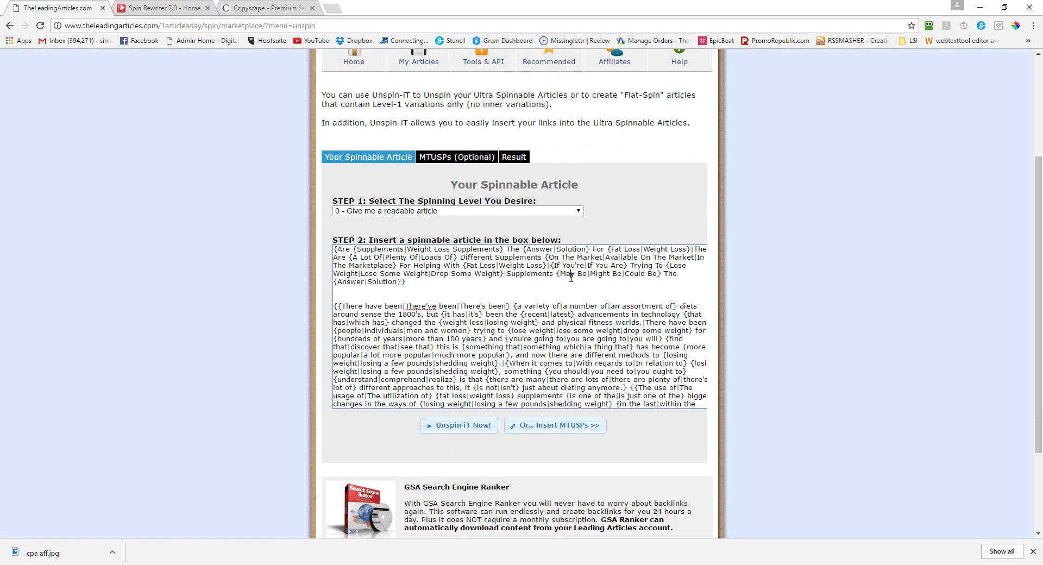
key("ctrl+a")
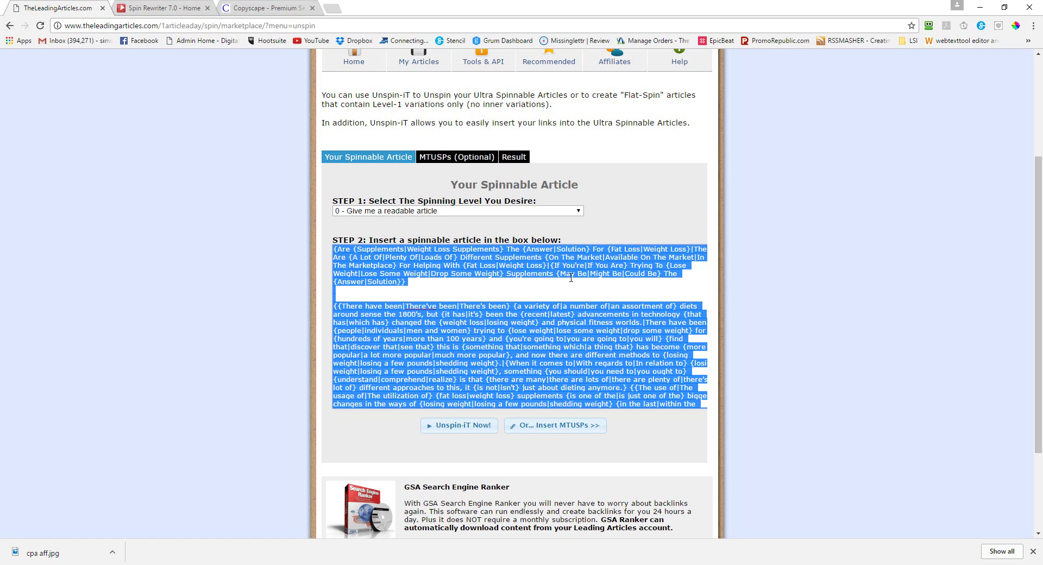
left_click(570, 278)
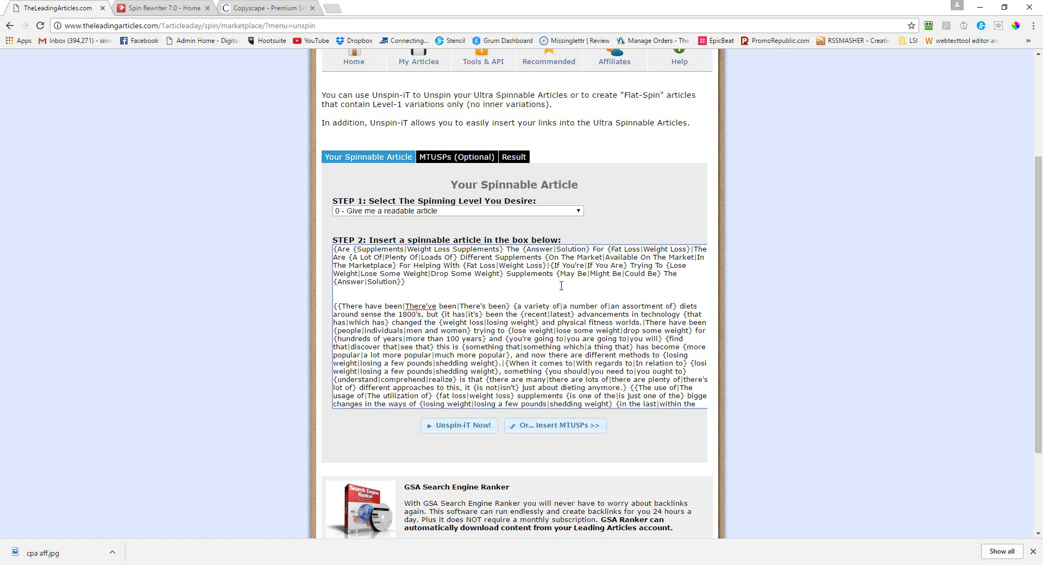
left_click(457, 429)
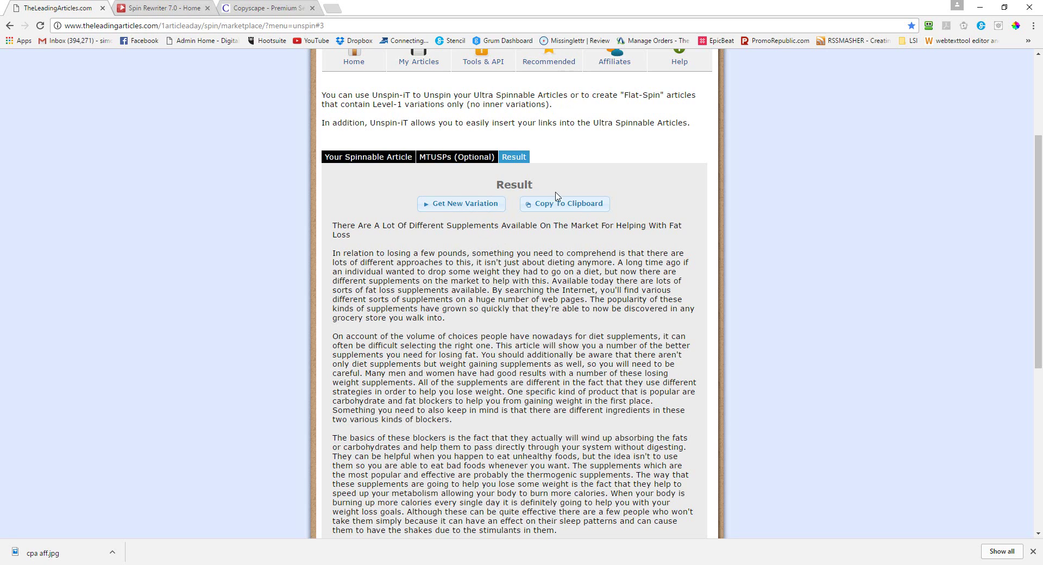
left_click(565, 208)
left_click(609, 90)
Switch to Copyscape and try to run a Premium Search on the copied article text
left_click(262, 8)
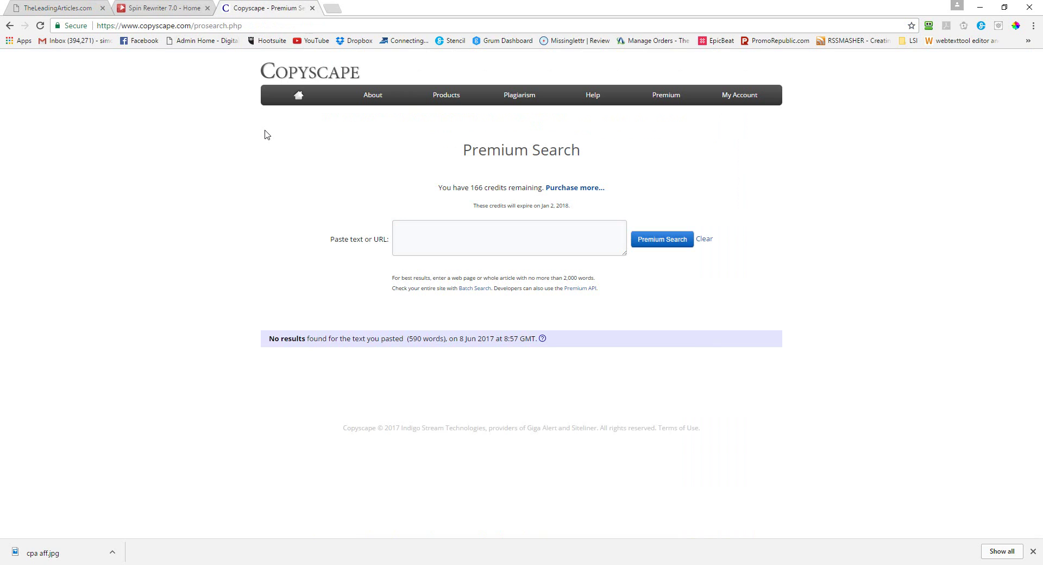
left_click(459, 232)
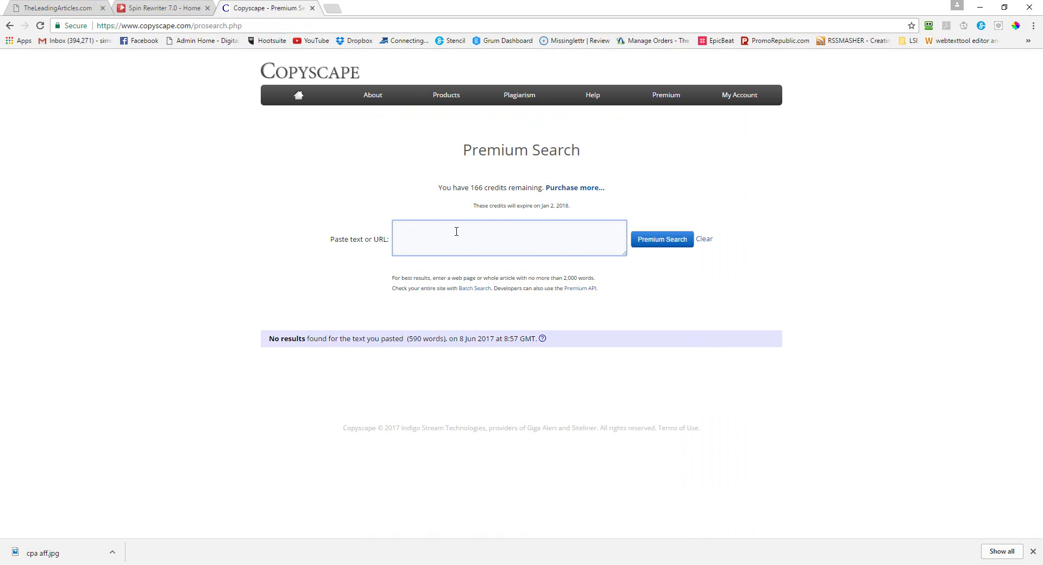
key("ctrl+v")
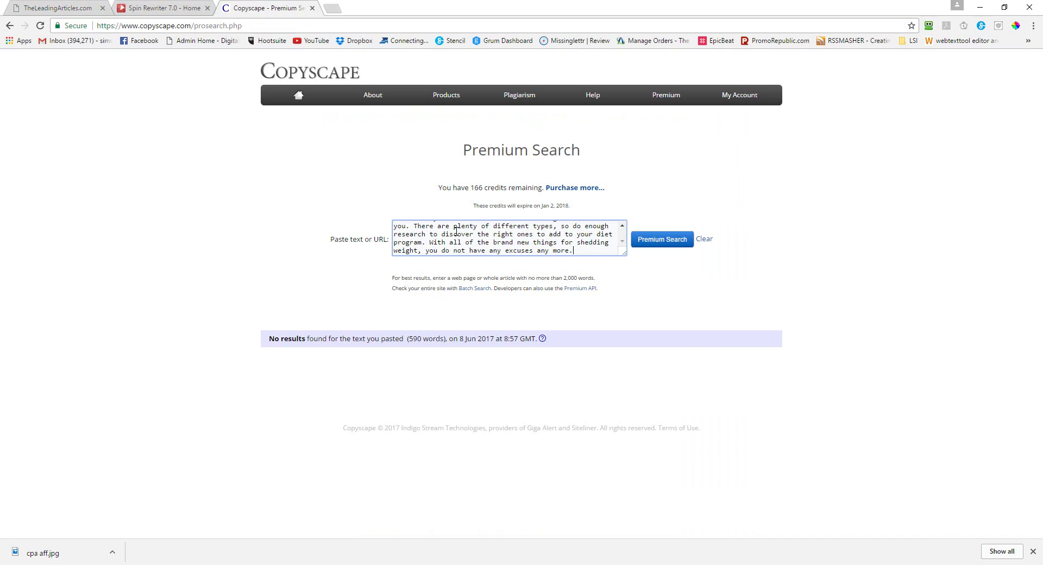
left_click(658, 241)
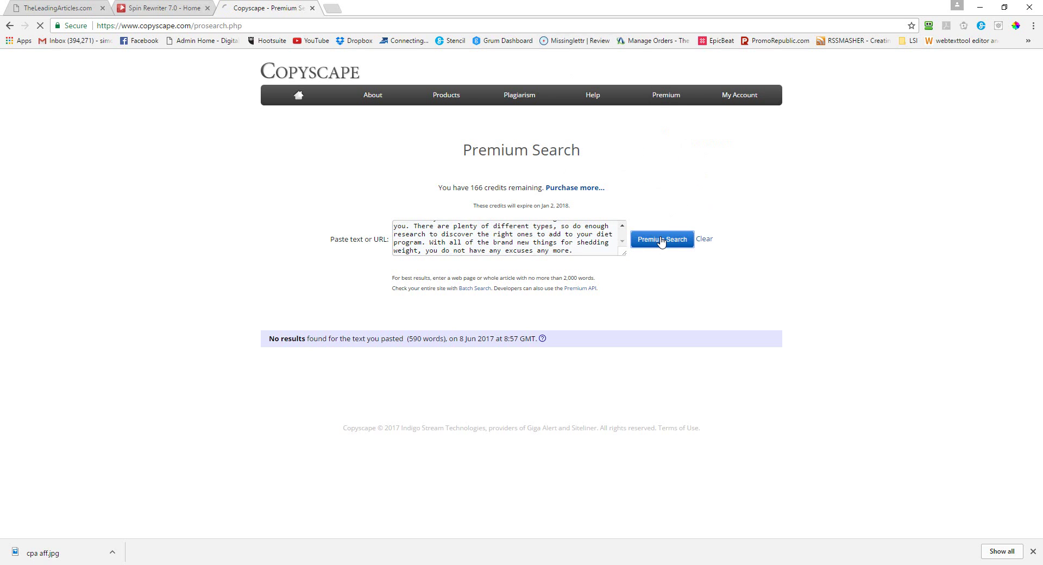
Log back in to Copyscape by filling in the username and password from the saved RoboForm login
left_click(929, 25)
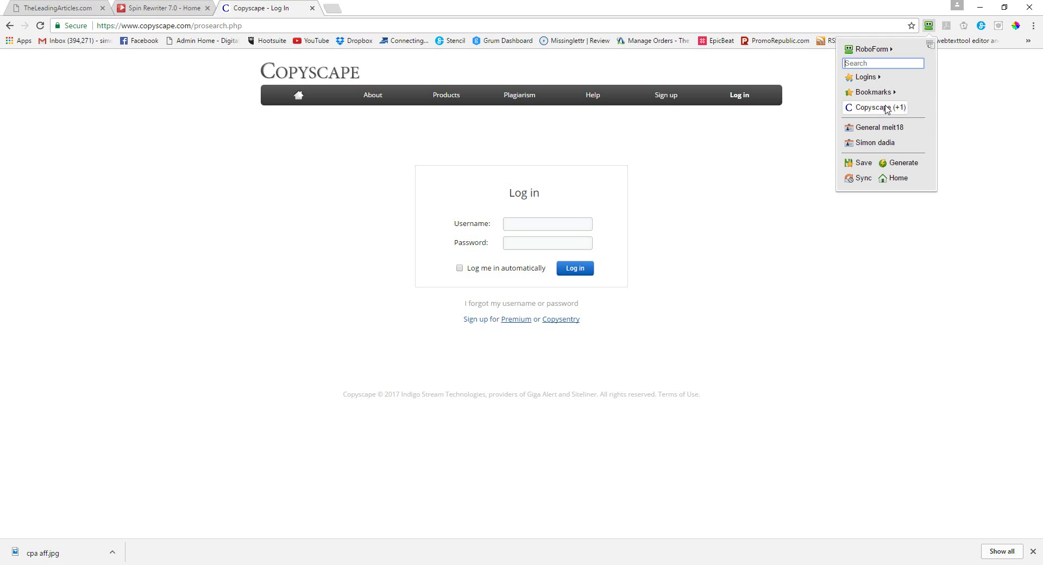
mouse_move(888, 107)
left_click(884, 124)
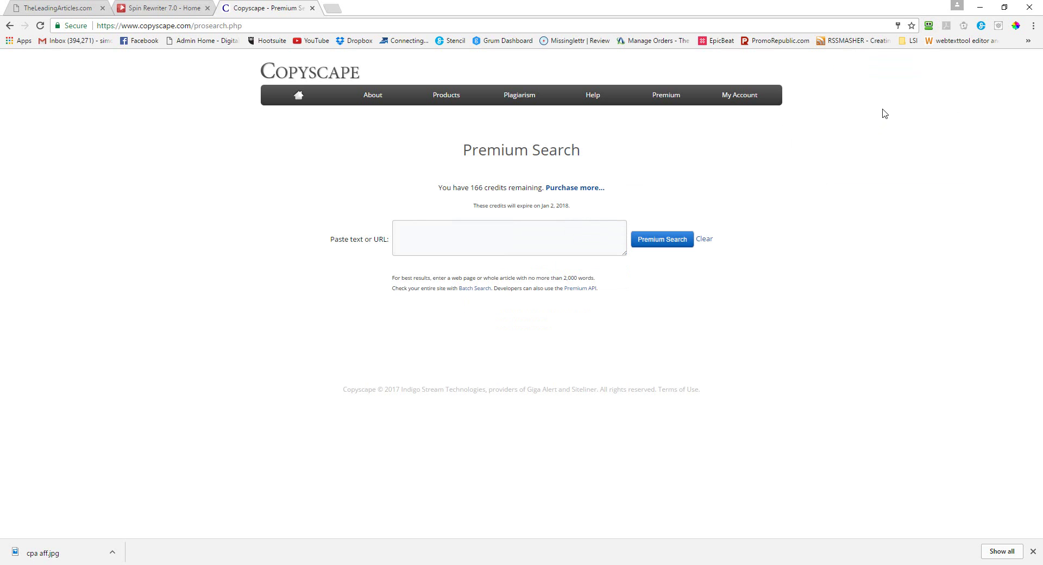
Paste the copied article variation into the Premium Search form and run the plagiarism check
left_click(552, 238)
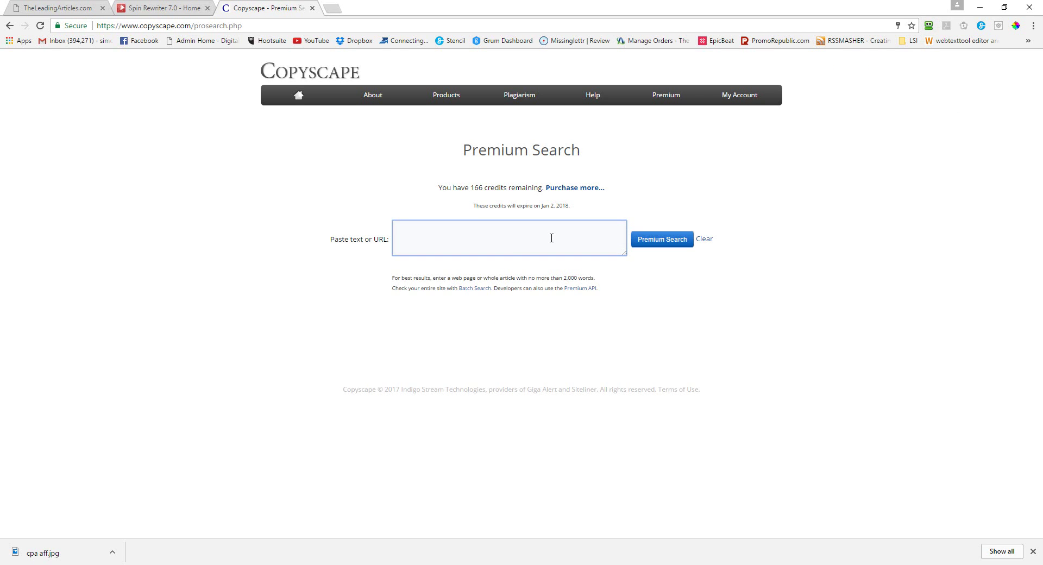
key("ctrl+v")
left_click(651, 240)
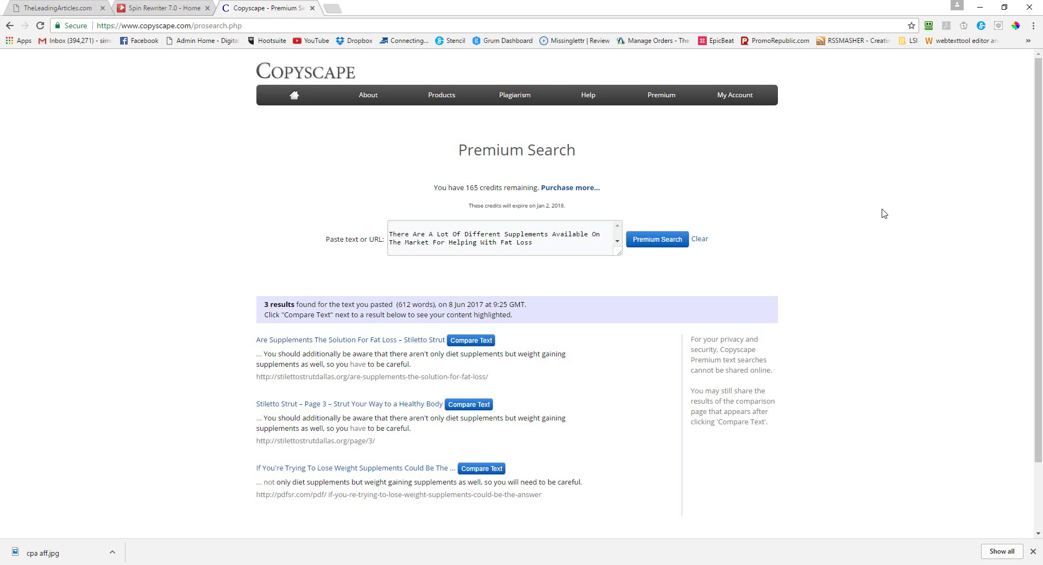
Return to The Leading Articles, generate a new variation of the article and copy it to the clipboard
left_click(144, 5)
left_click(52, 8)
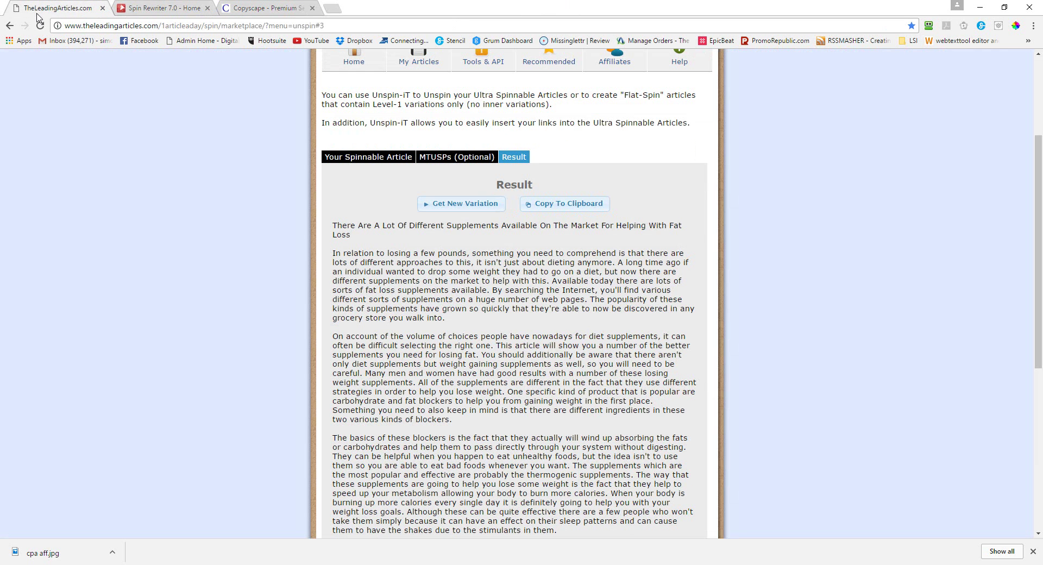
left_click(463, 204)
left_click(570, 203)
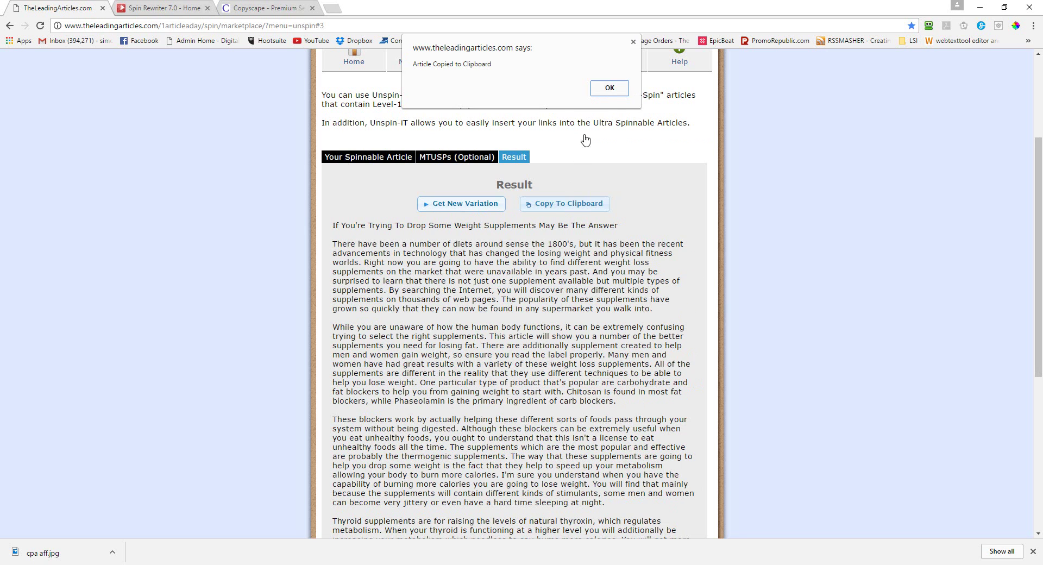
left_click(608, 89)
Replace the text in Copyscape's Premium Search with the new variation and run the plagiarism check
left_click(245, 8)
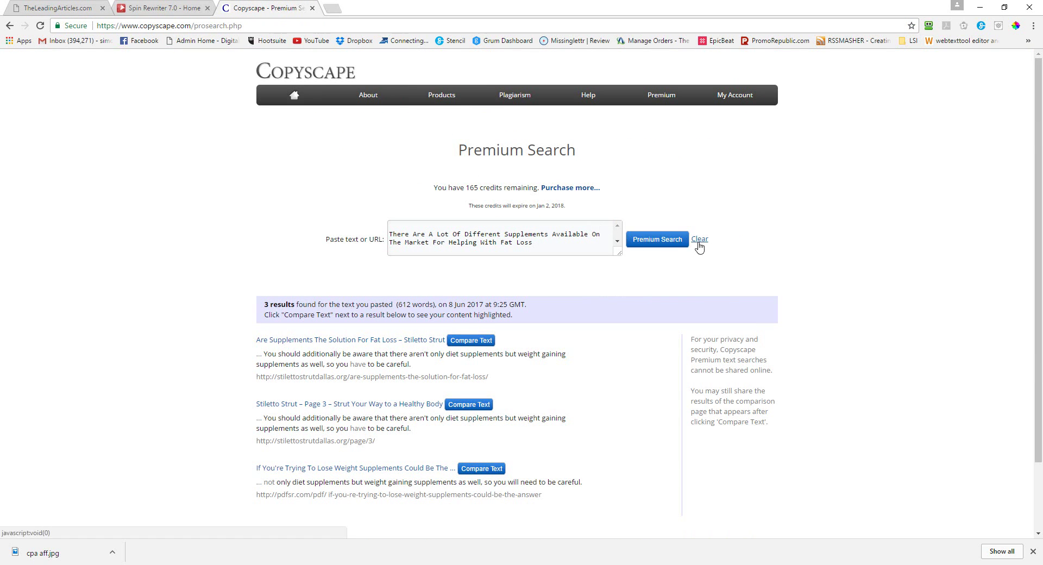
left_click(551, 239)
key("ctrl+a")
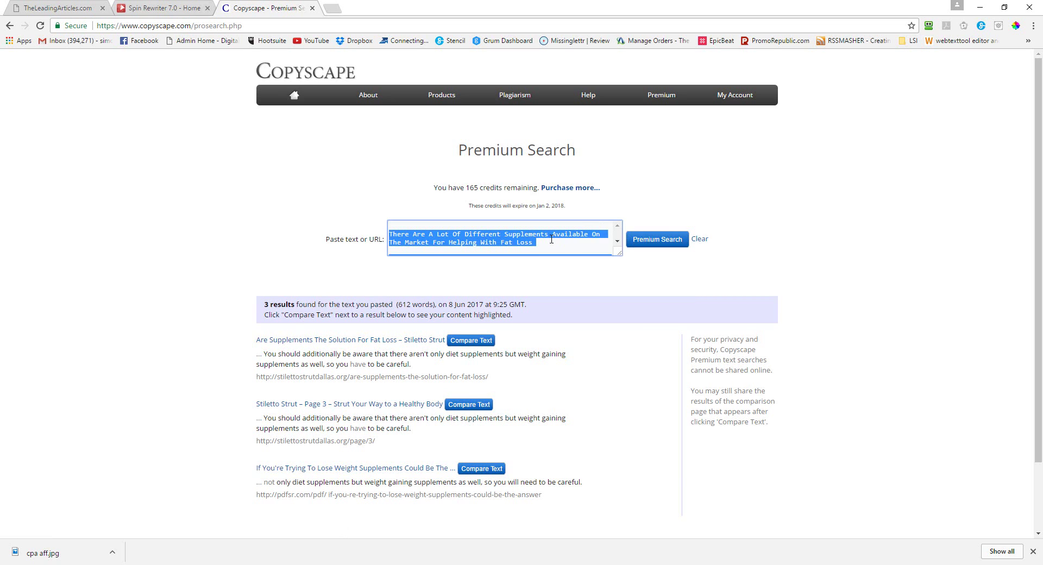
right_click(552, 239)
left_click(594, 271)
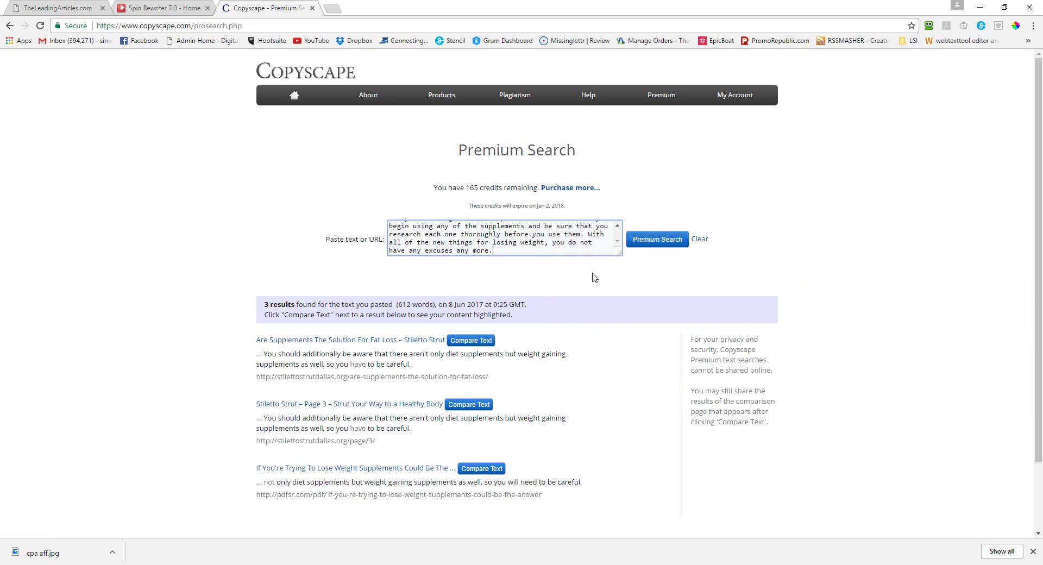
left_click(655, 244)
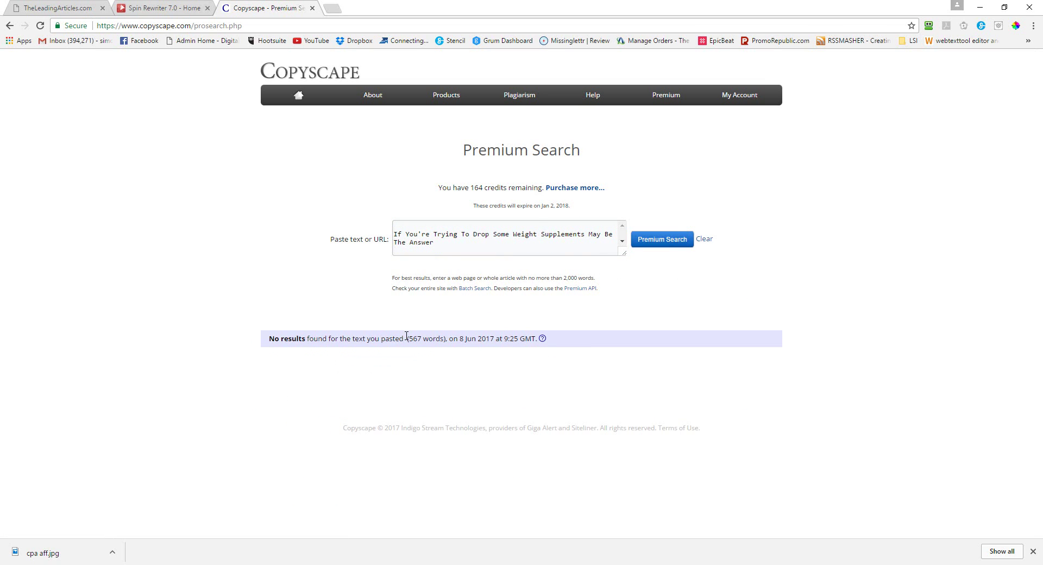
left_click_drag(406, 336, 444, 338)
Revisit the unspun article, then clear the article text from Copyscape's Premium Search box
left_click(55, 7)
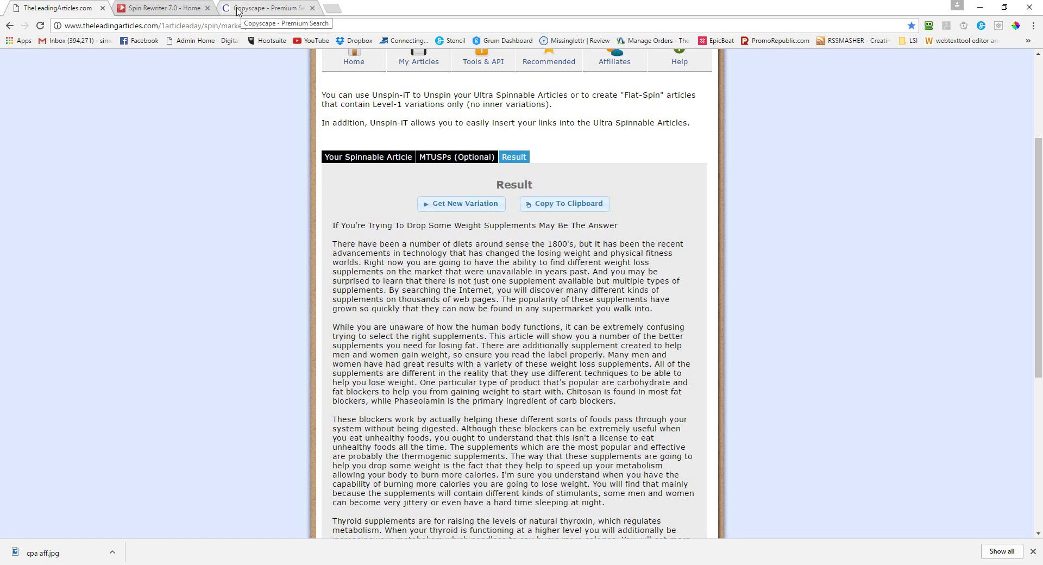
left_click(277, 10)
left_click(426, 228)
key("ctrl+a")
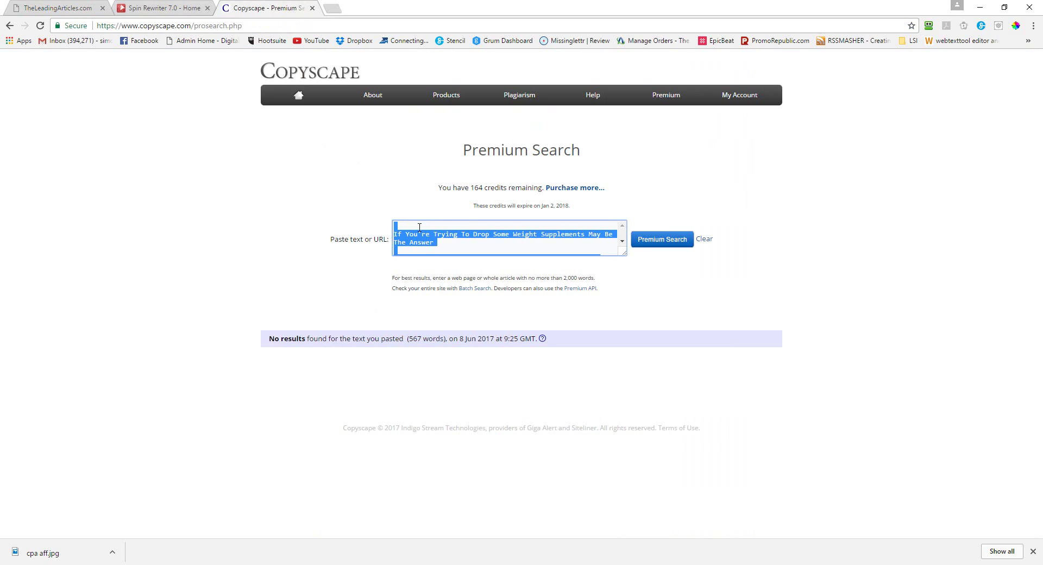
key("BackSpace")
Switch to Spin Rewriter, start rewriting an article and load the unfinished draft
left_click(165, 8)
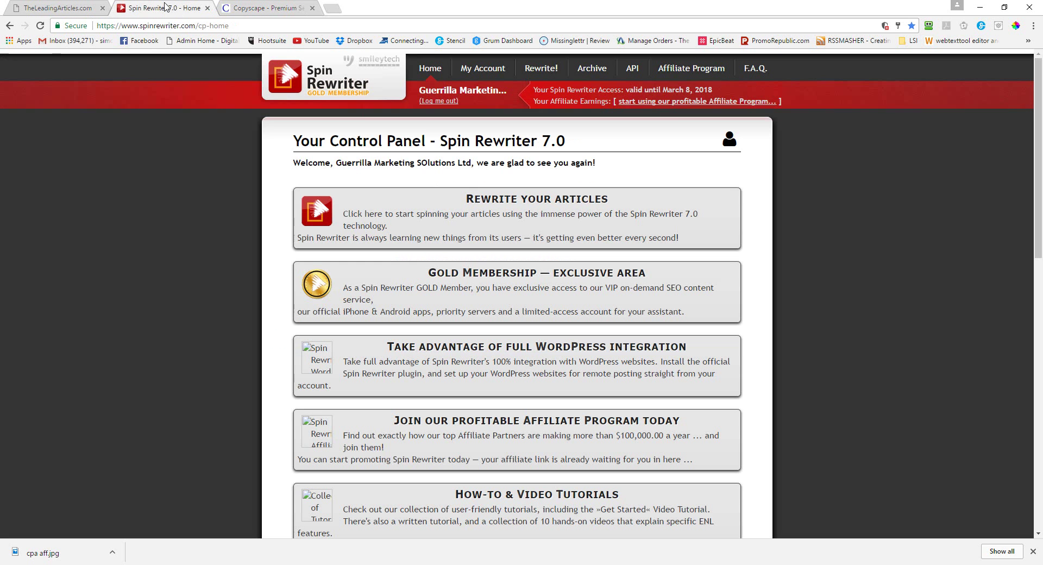
left_click(536, 234)
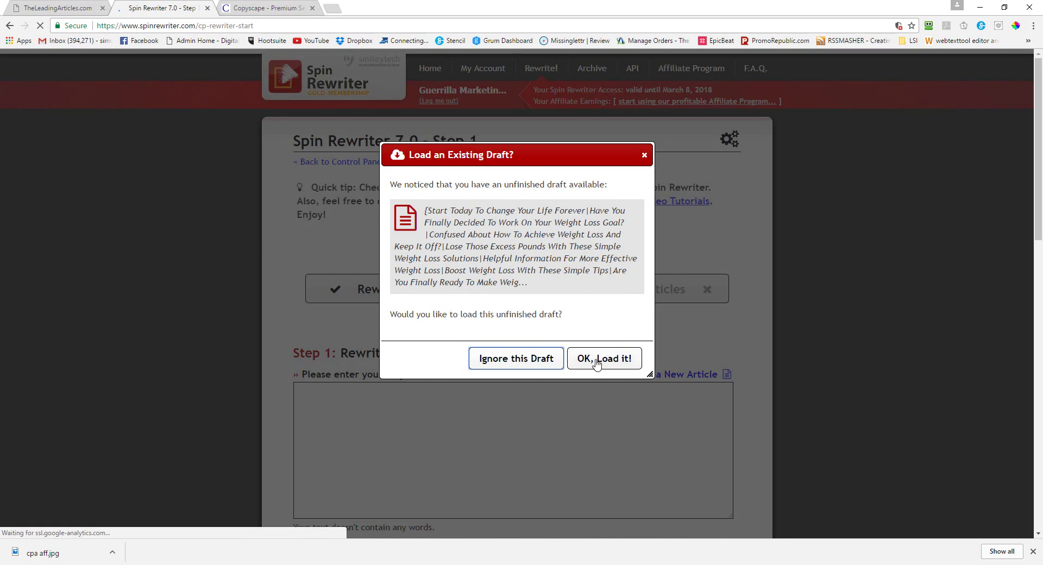
left_click(597, 361)
Replace the draft's original text with the copied article variation
left_click(575, 457)
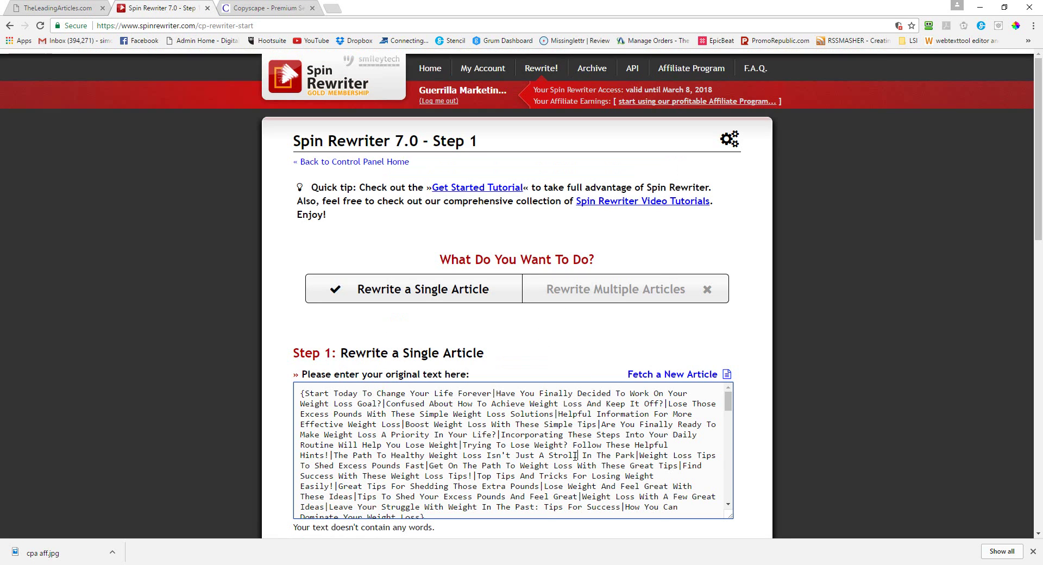
key("ctrl+a")
key("BackSpace")
scroll(572, 456, "down", 1)
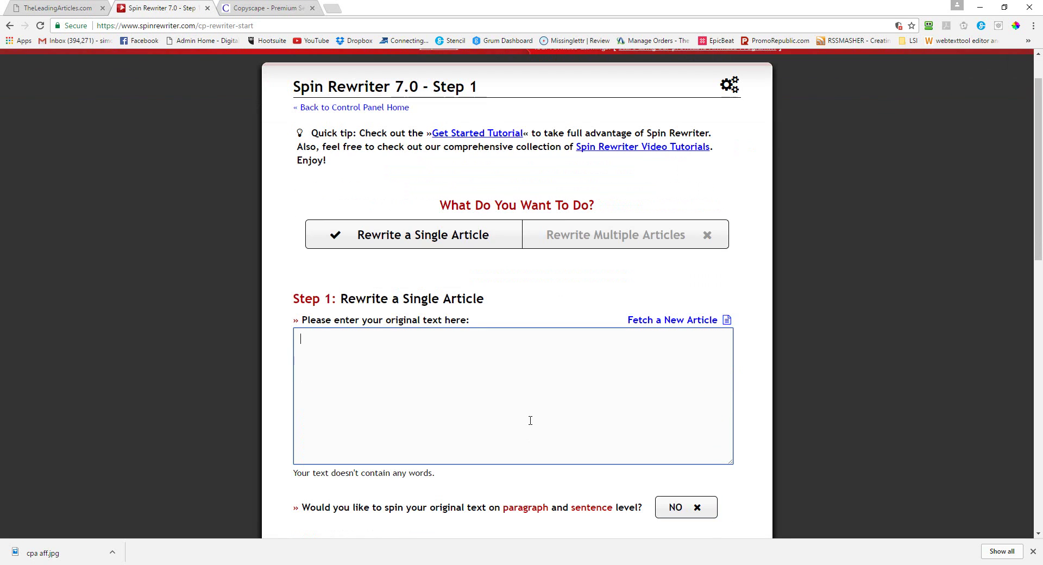
key("ctrl+v")
Correct "sense" to "since" in the article's first paragraph and delete the blank line above the title
scroll(530, 421, "up", 10)
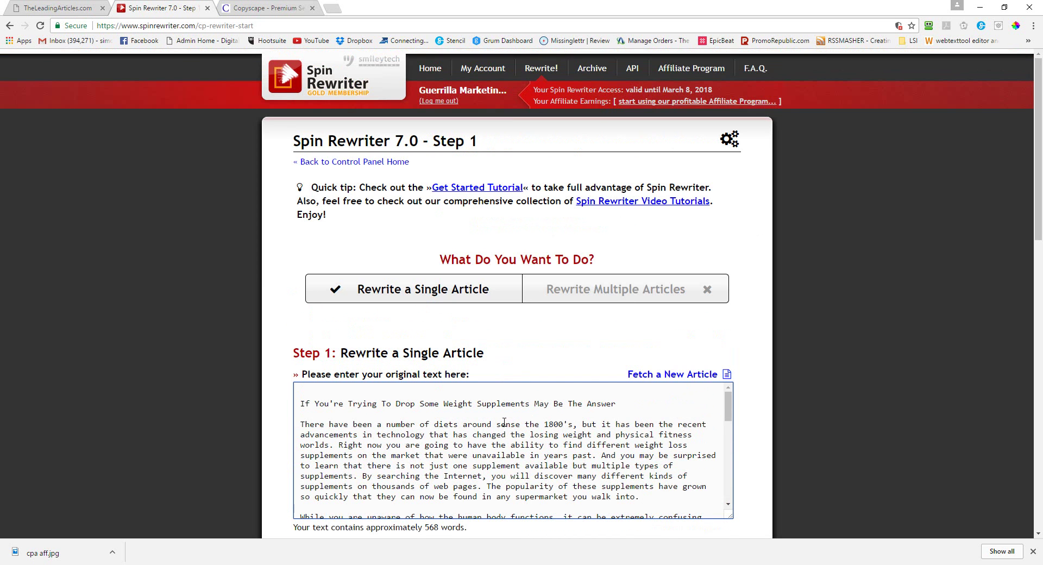
key("Delete")
type("i")
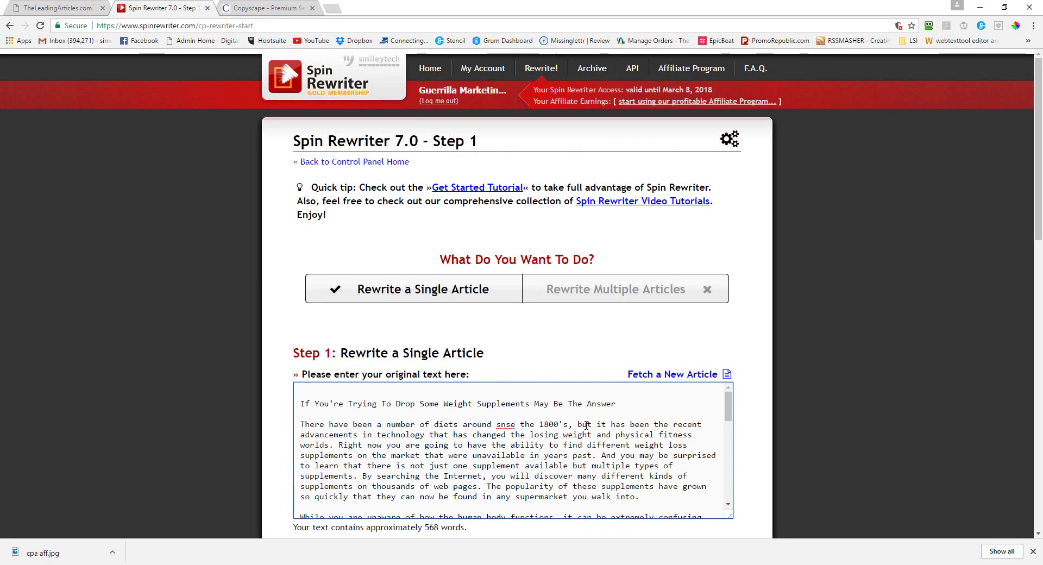
key("Right")
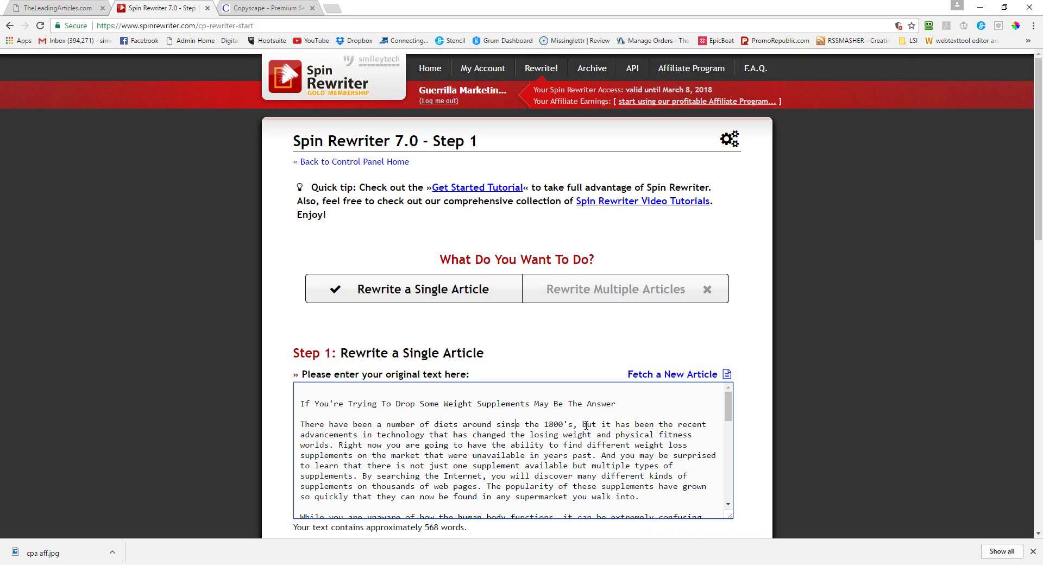
key("Delete")
type("c")
left_click(302, 391)
key("Delete")
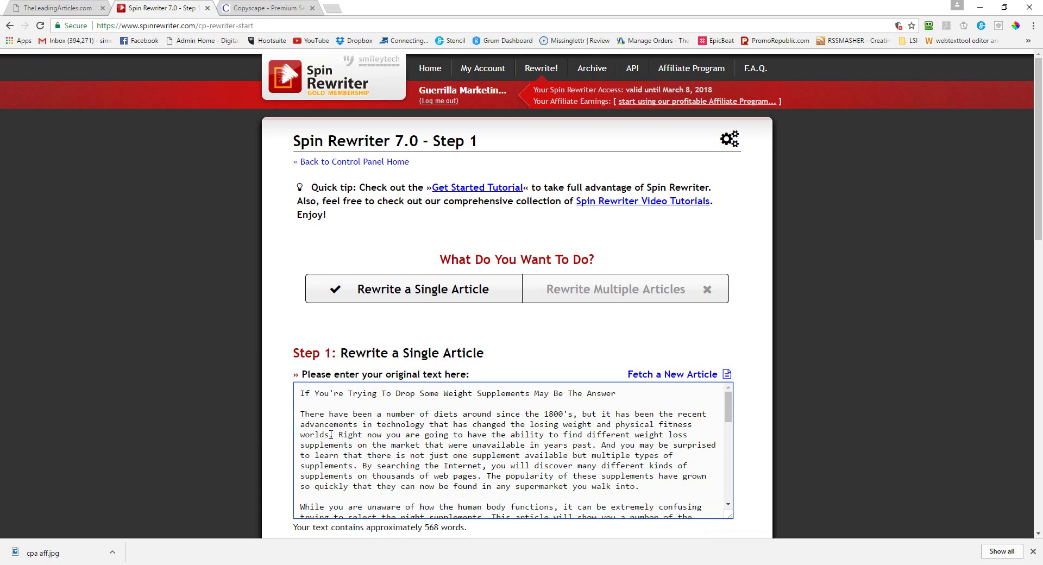
Enable paragraph and sentence spinning and add five title variations, from "Use Supplements To Lose Weight Easily" to "Lose Weight With Ease Using Supplements"
scroll(770, 353, "down", 1)
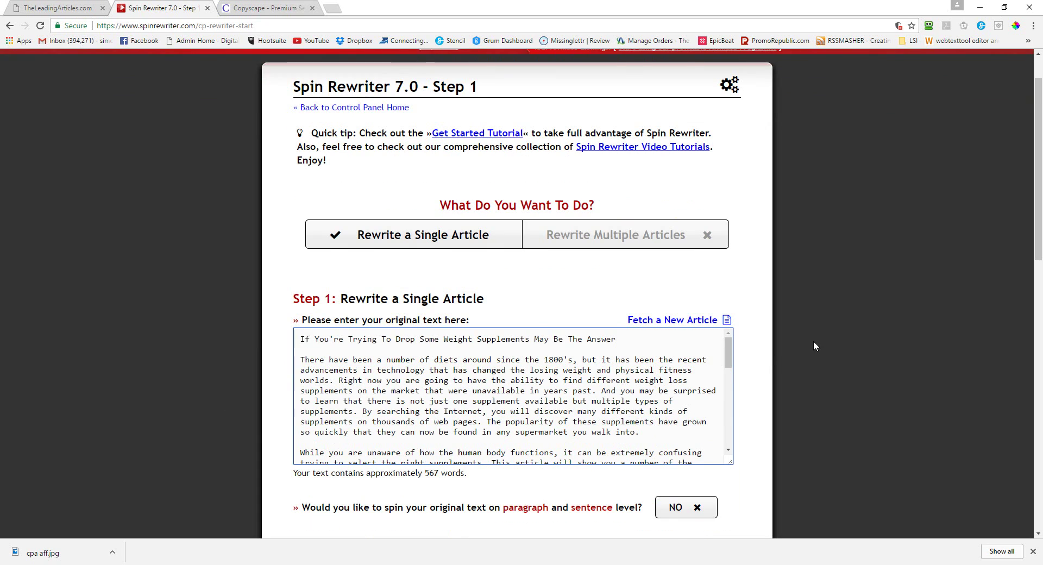
scroll(793, 353, "down", 2)
scroll(528, 395, "up", 3)
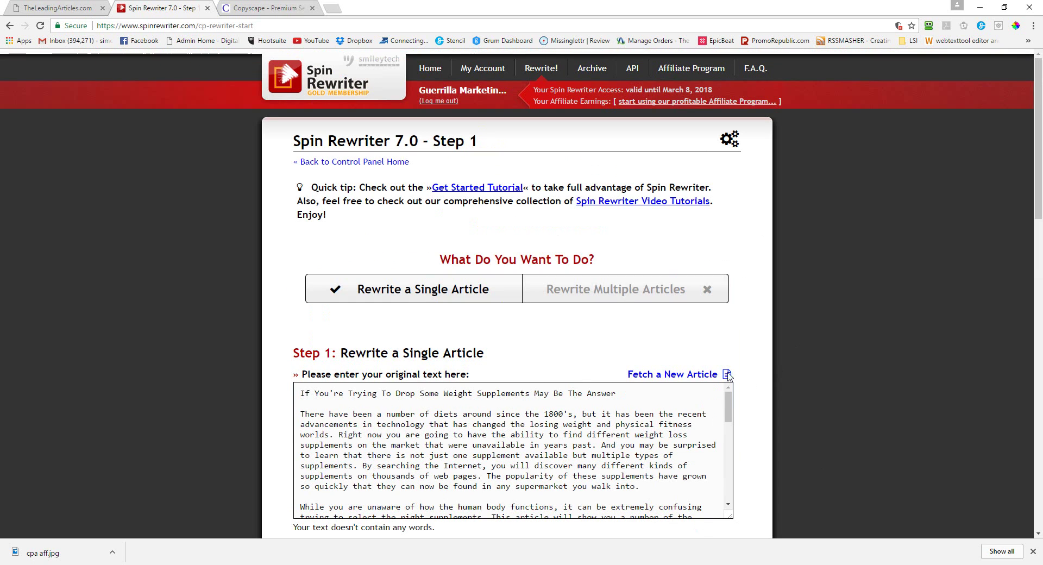
scroll(850, 471, "down", 1)
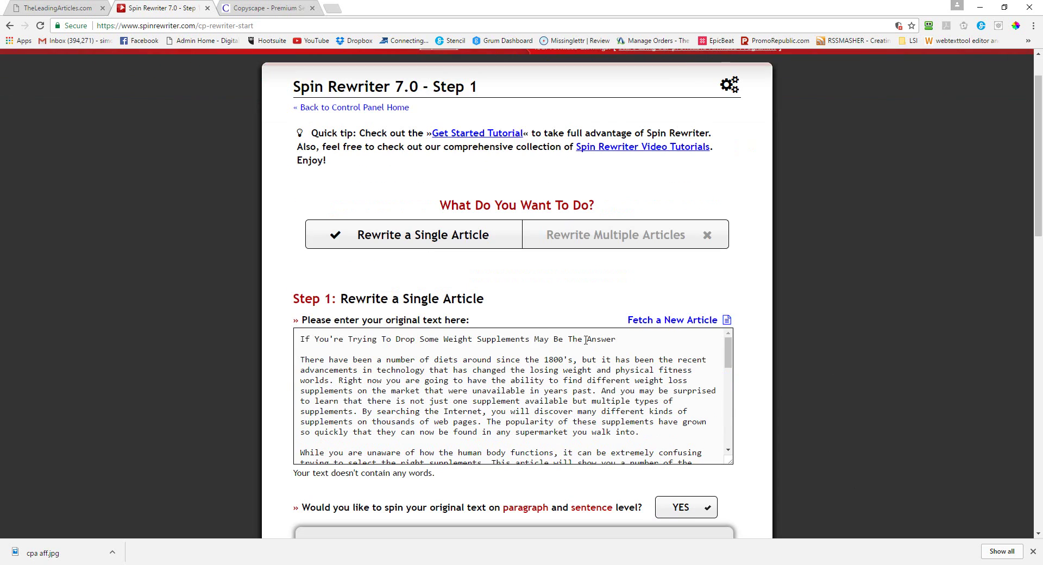
left_click_drag(617, 338, 265, 320)
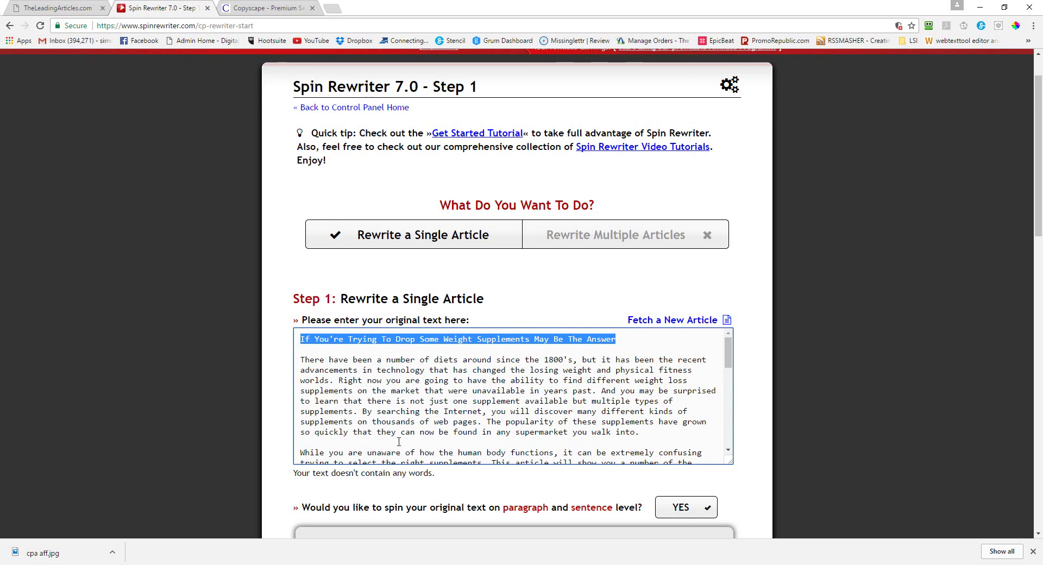
left_click(515, 335)
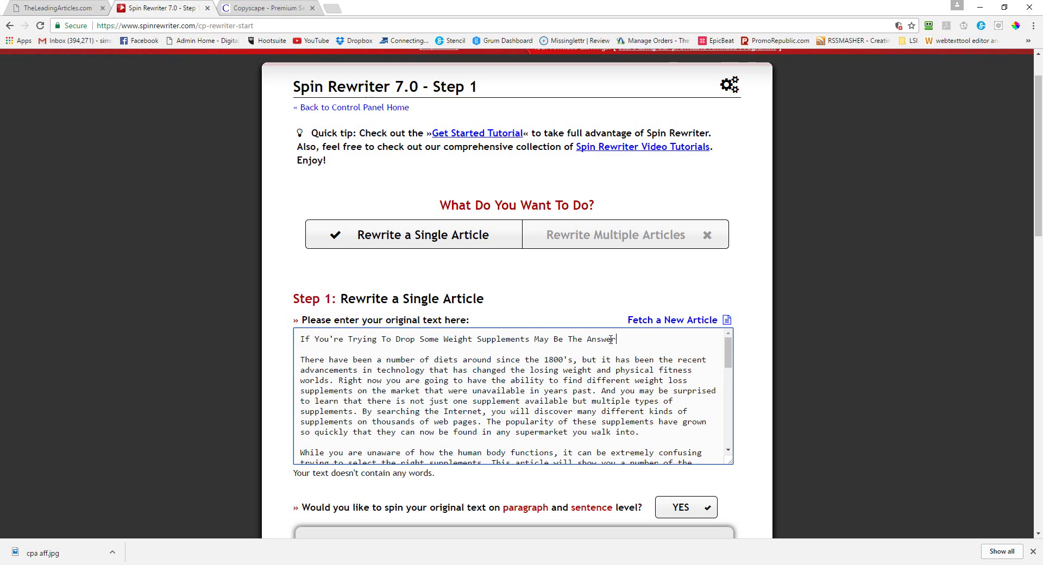
left_click_drag(618, 338, 298, 340)
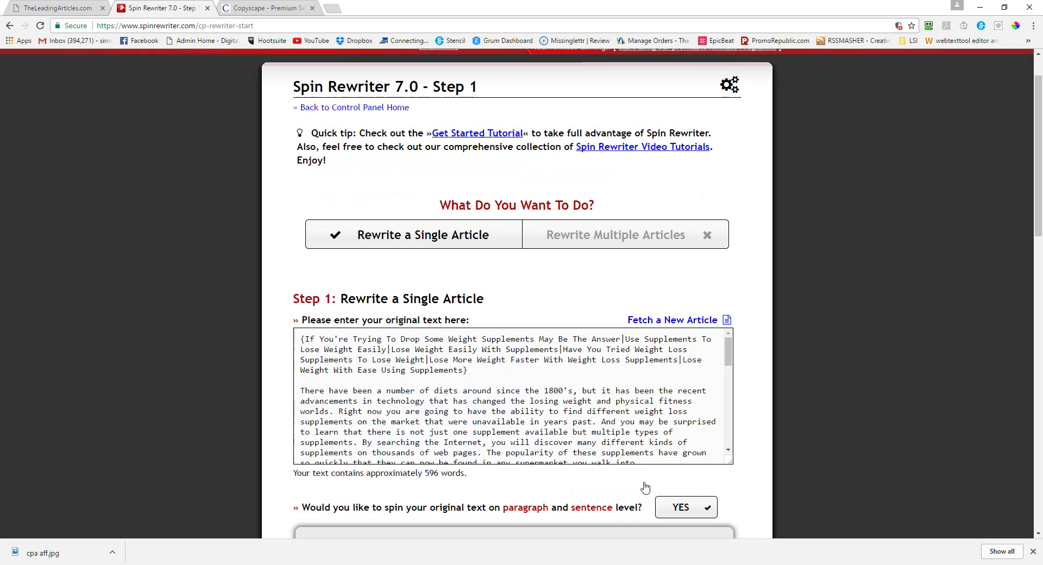
Turn off automatic rewriting of complete sentences and entire paragraphs, and automatic writing of additional paragraphs
left_click(645, 488)
scroll(871, 323, "down", 3)
scroll(423, 392, "down", 1)
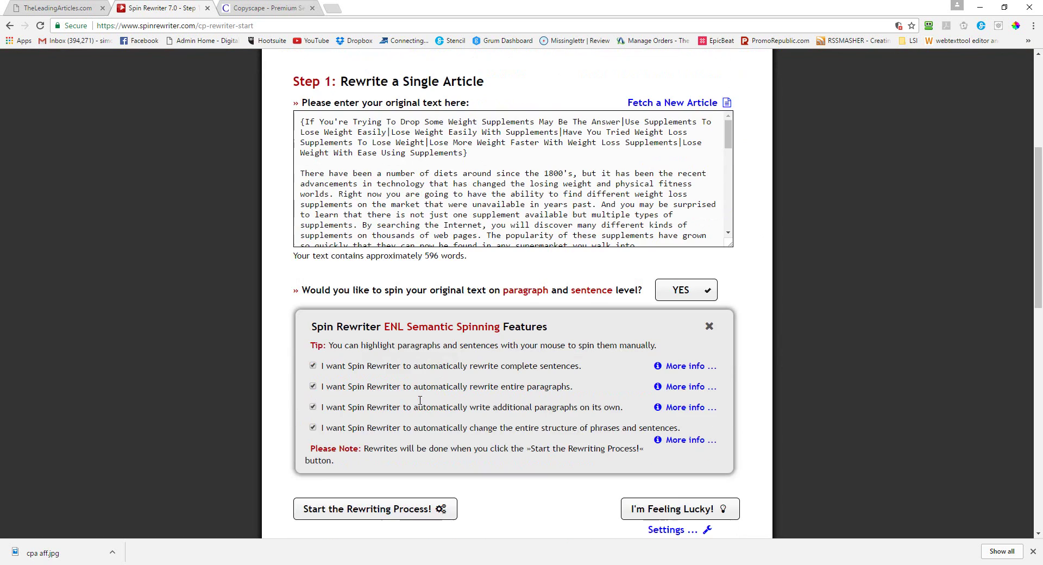
left_click(313, 367)
left_click(312, 387)
left_click(313, 387)
left_click(312, 366)
left_click(313, 366)
left_click(313, 386)
left_click(313, 407)
scroll(739, 417, "down", 2)
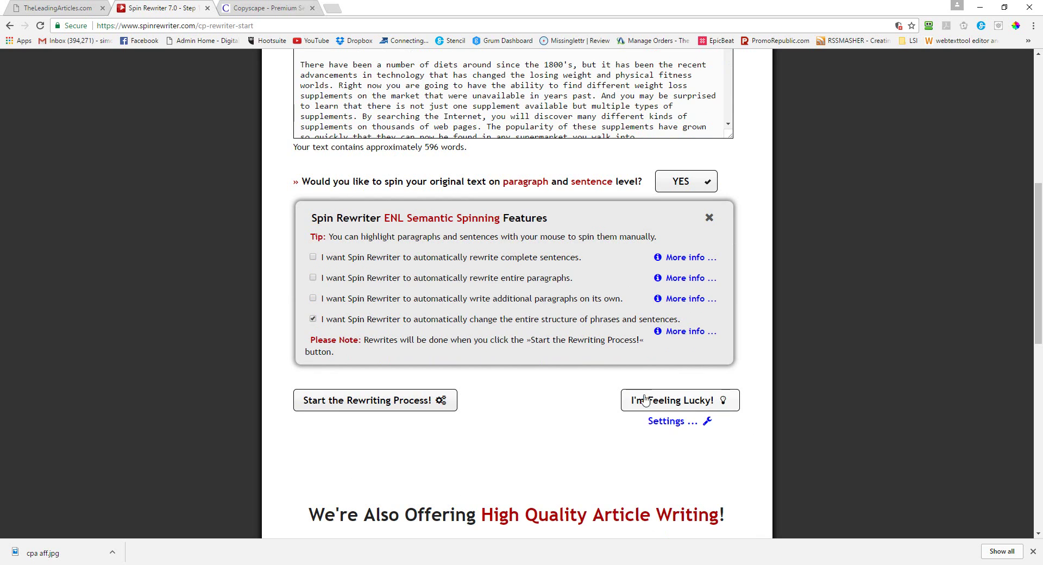
scroll(691, 189, "up", 3)
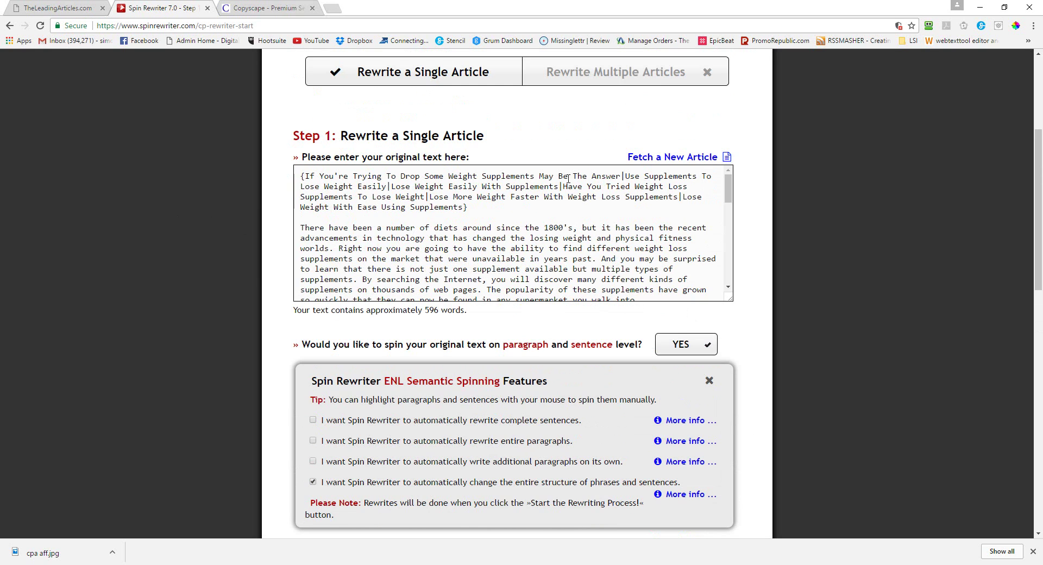
triple_click(409, 181)
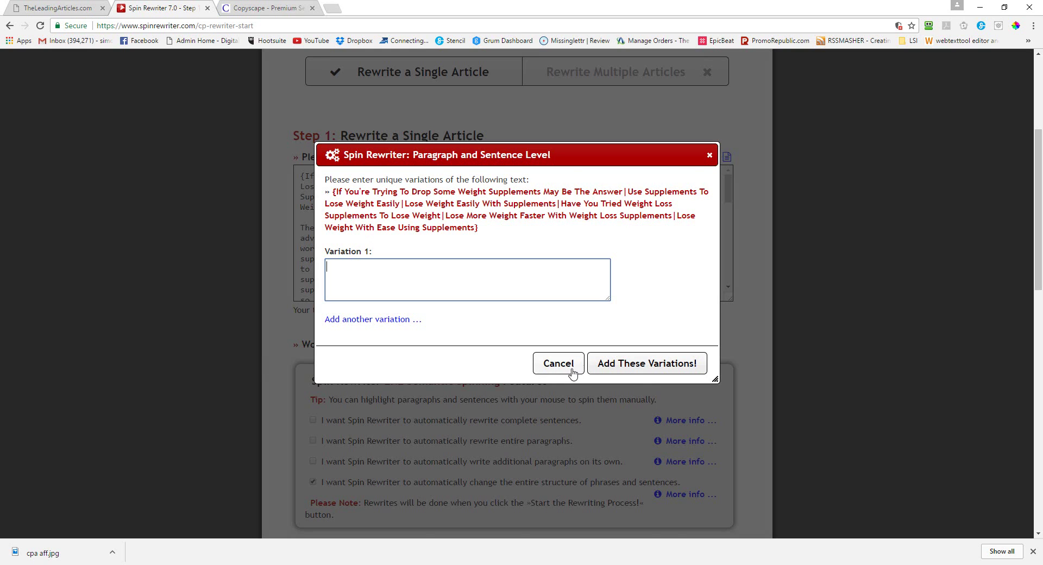
left_click(557, 372)
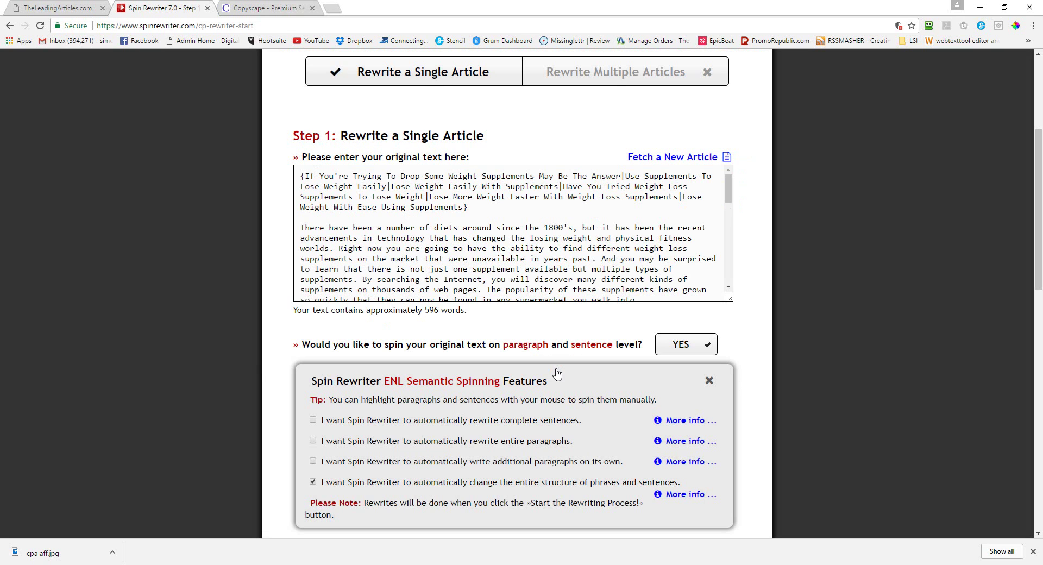
Re-enable automatic rewriting of sentences and paragraphs and the writing of additional paragraphs, and process the article with I'm Feeling Lucky
left_click(314, 421)
left_click(313, 441)
scroll(590, 439, "down", 2)
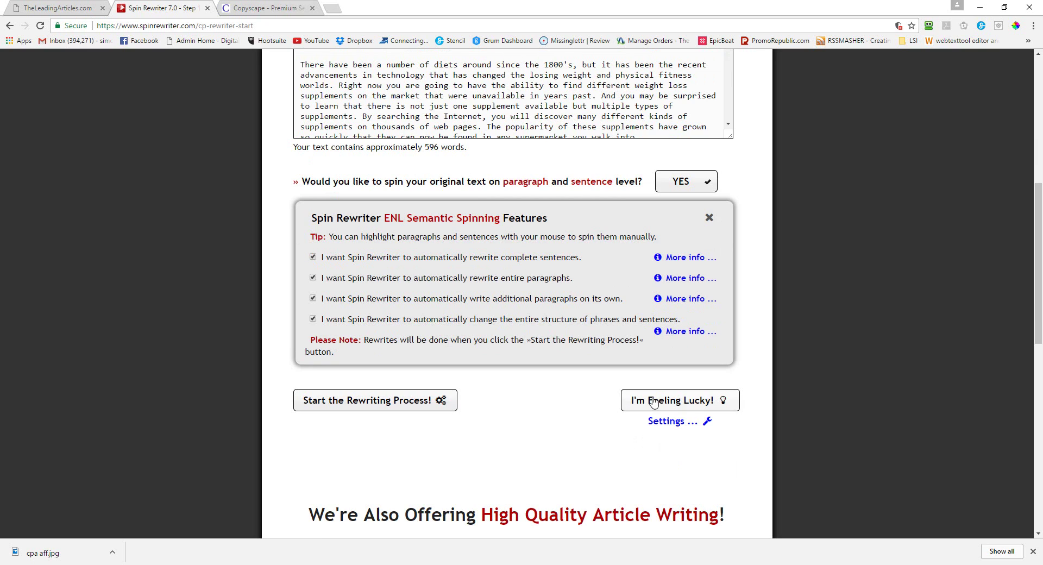
left_click(680, 404)
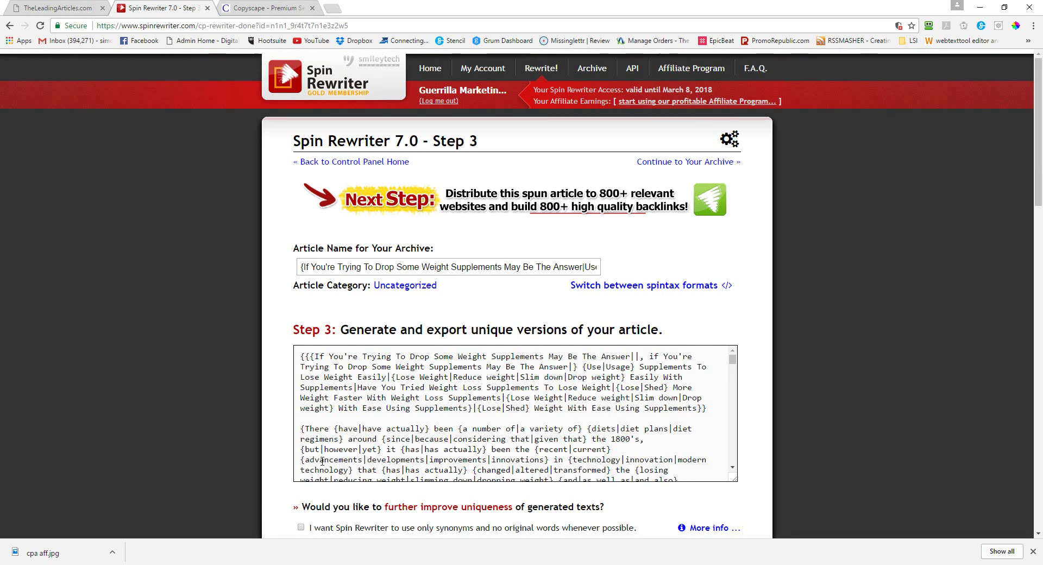
Review the spun article and its uniqueness options, and try to generate a unique version
scroll(322, 461, "down", 5)
scroll(261, 430, "down", 6)
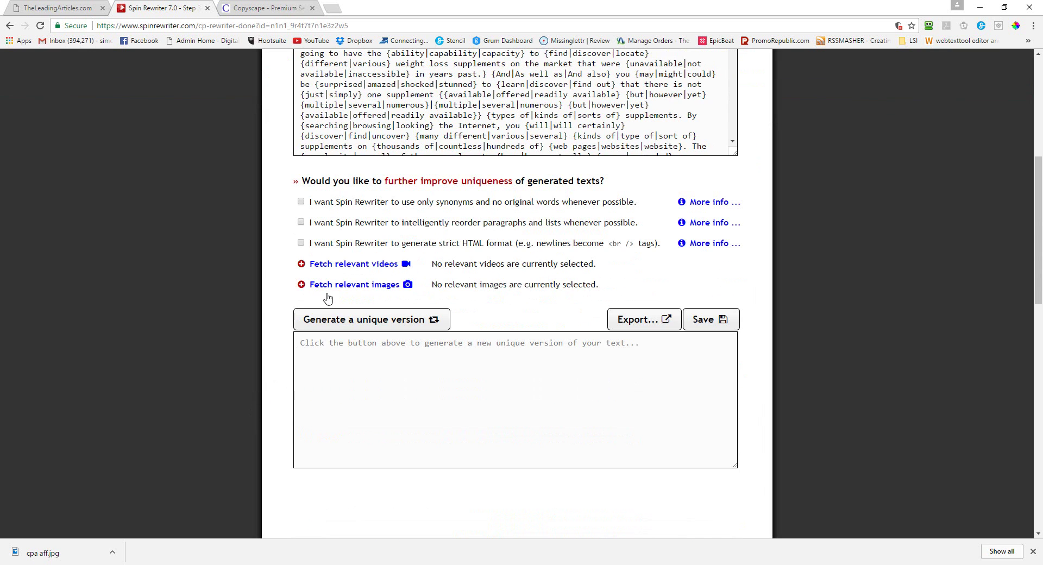
scroll(755, 171, "up", 4)
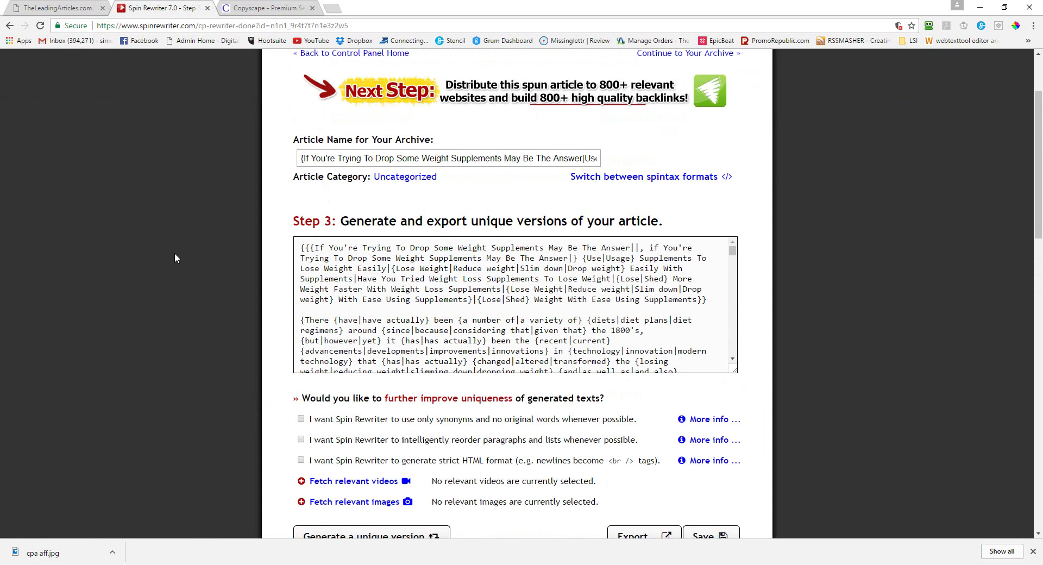
scroll(182, 251, "down", 1)
scroll(313, 370, "down", 1)
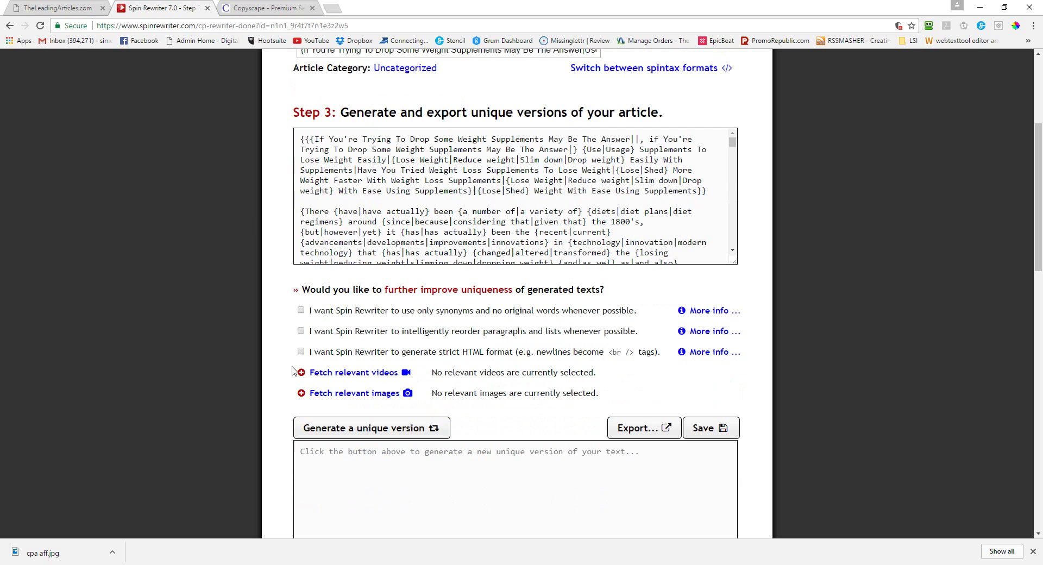
left_click(373, 428)
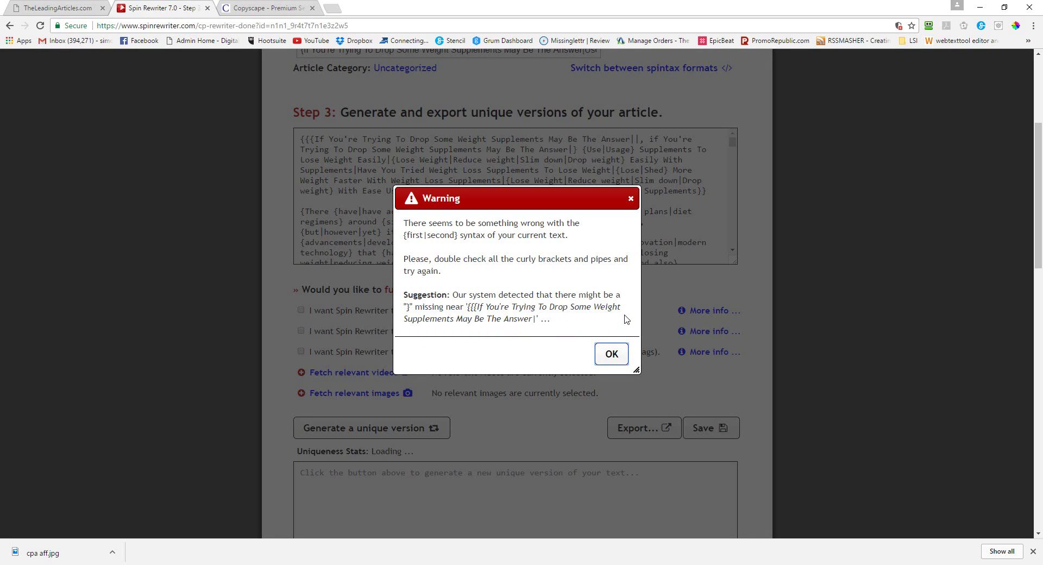
left_click(612, 356)
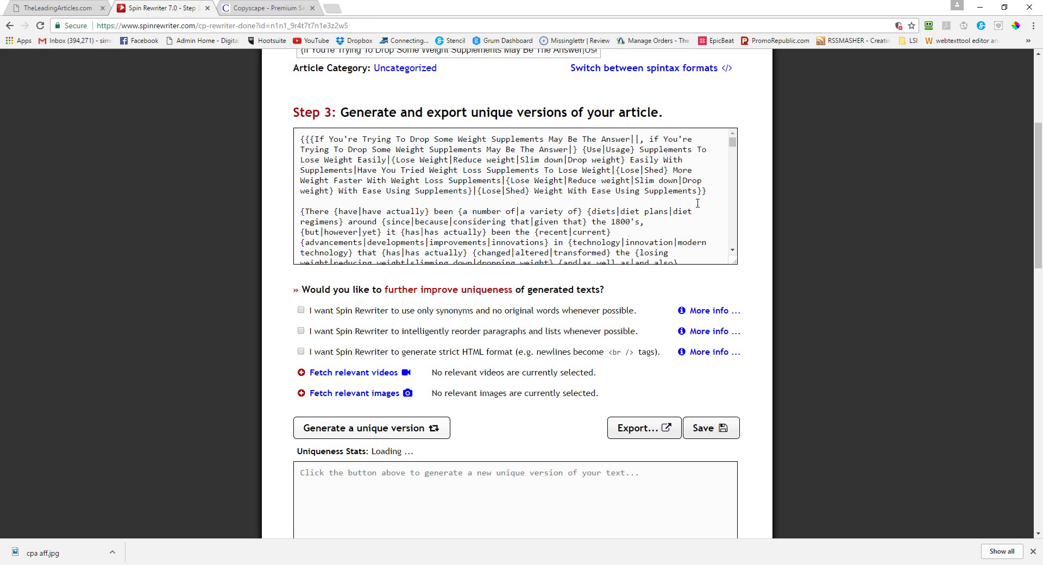
Leave the faulty spun article, return to the start of the rewriting process and load the unfinished draft
left_click(635, 139)
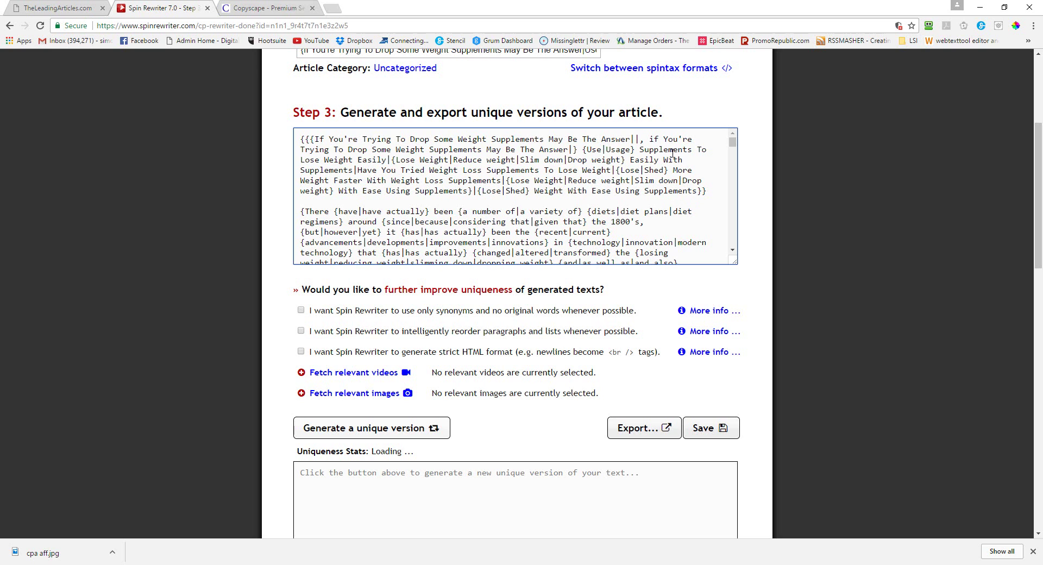
scroll(820, 342, "up", 4)
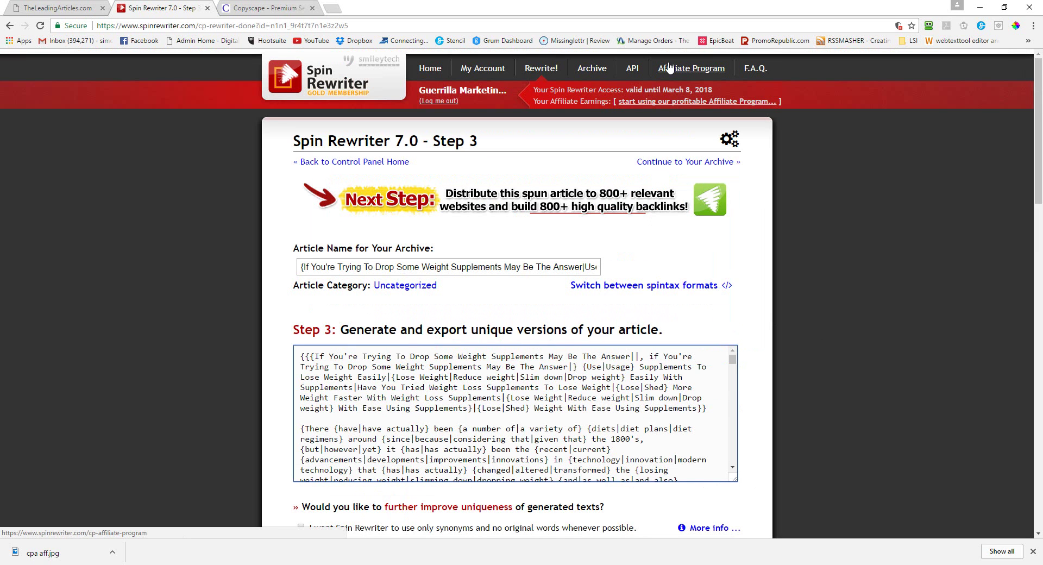
left_click(538, 68)
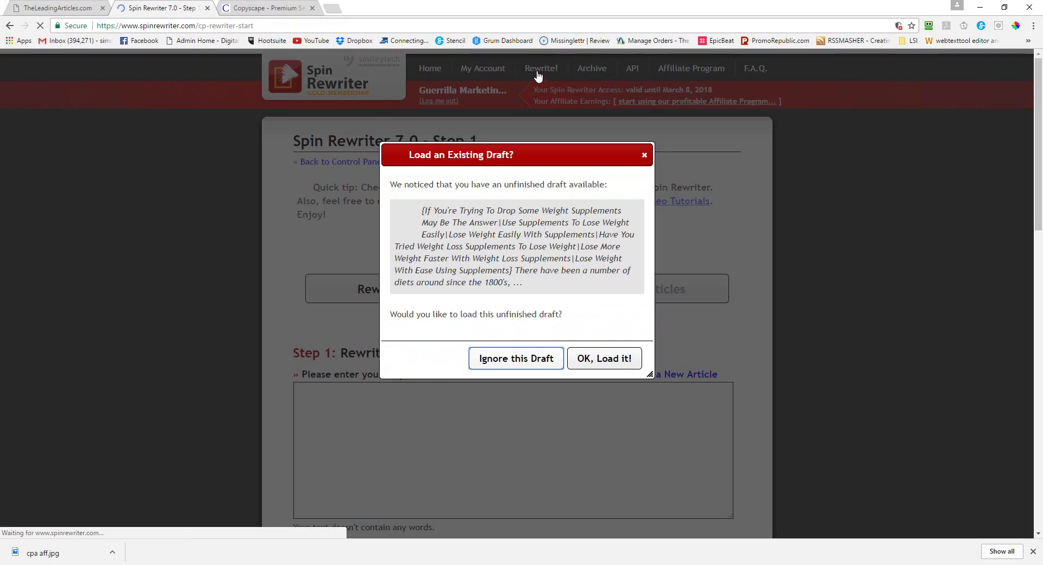
left_click(598, 360)
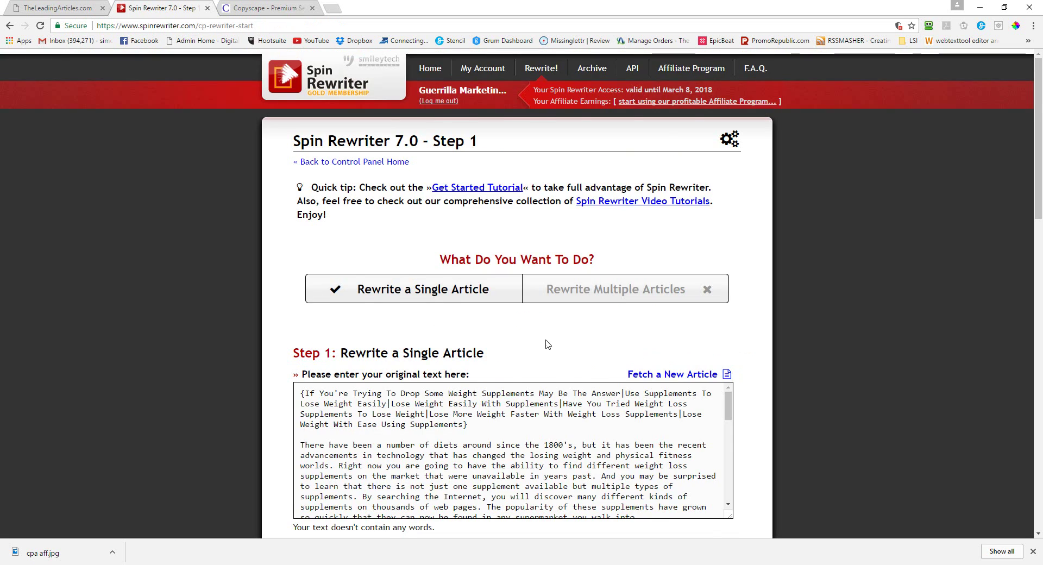
Turn off sentence and paragraph rewriting and additional paragraphs, keep only the phrase and sentence structure change, and run I'm Feeling Lucky
scroll(547, 344, "down", 5)
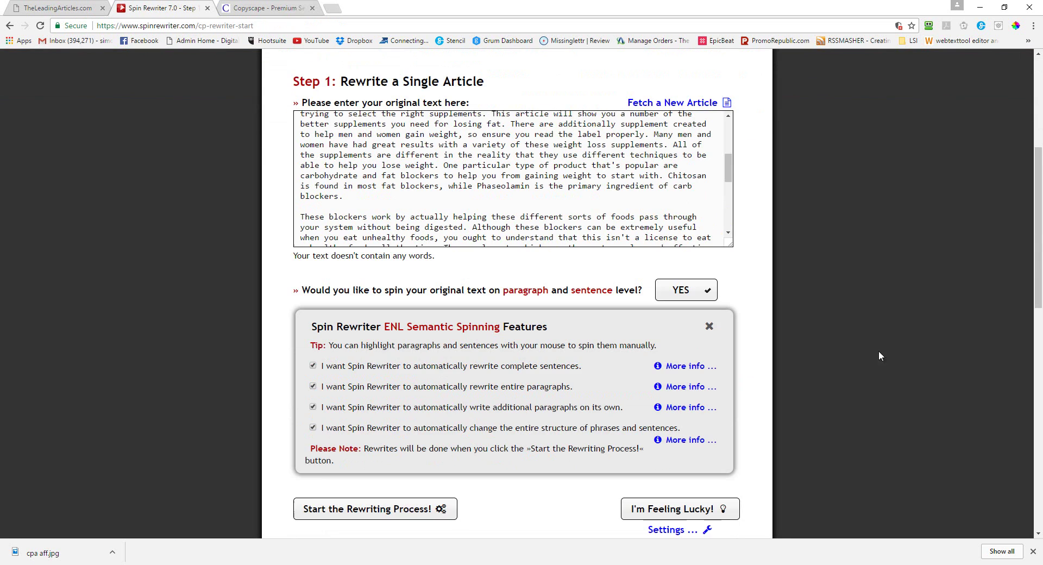
left_click(313, 366)
left_click(728, 506)
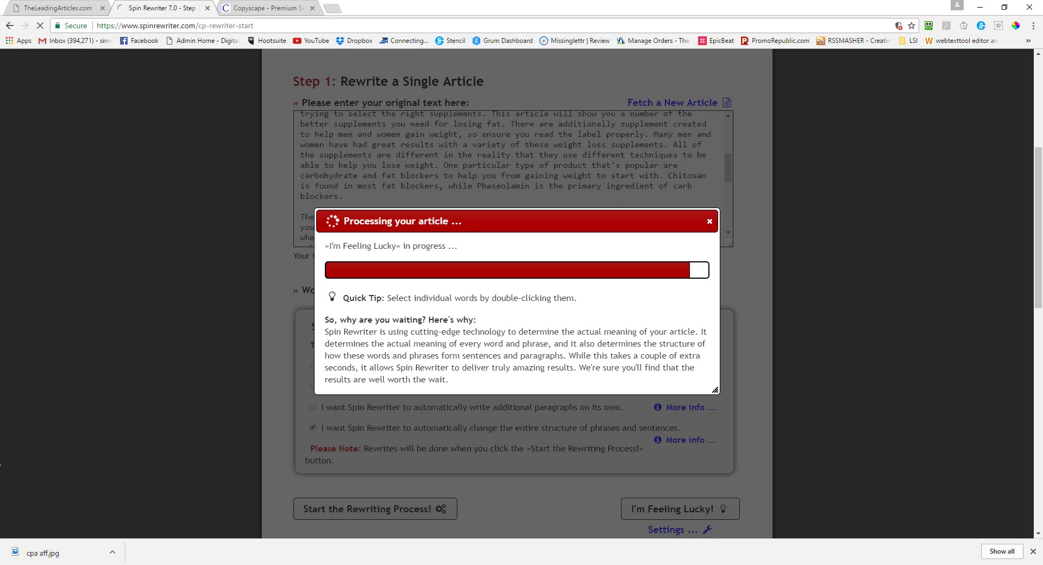
Generate four unique versions of the spun article in succession and place the cursor in the last version's text
scroll(836, 347, "down", 2)
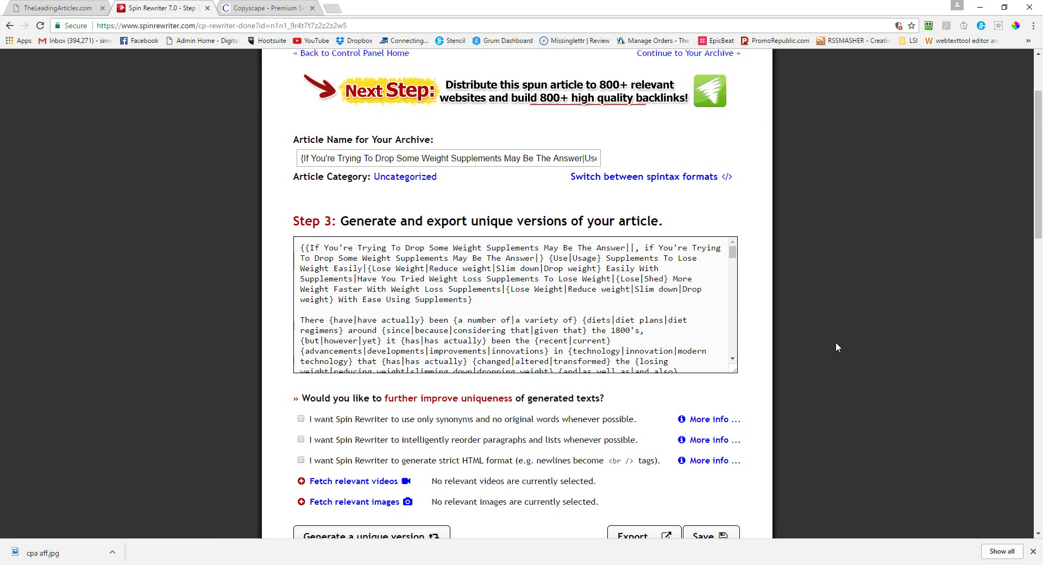
scroll(440, 403, "down", 3)
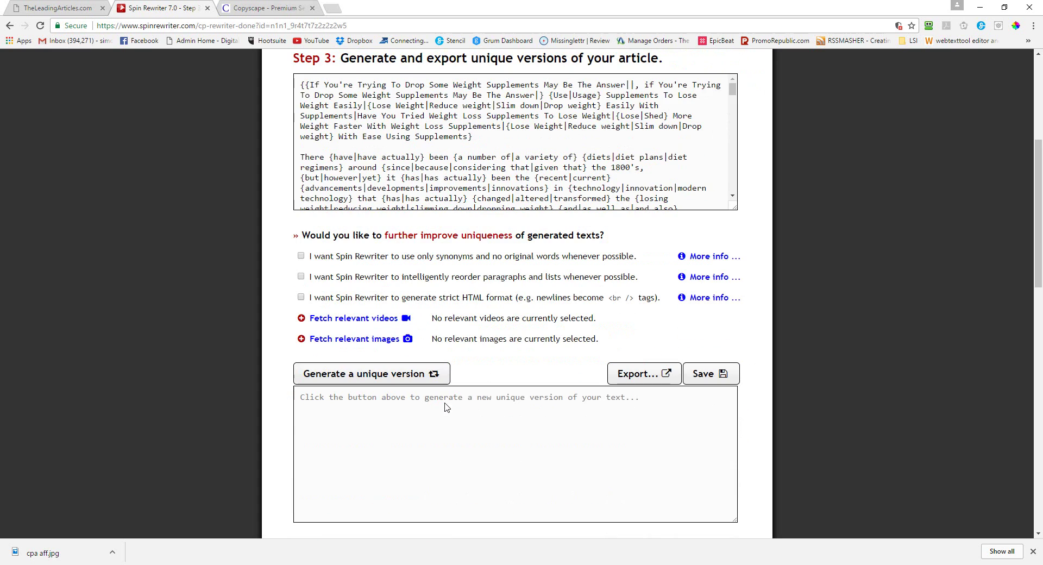
left_click(414, 376)
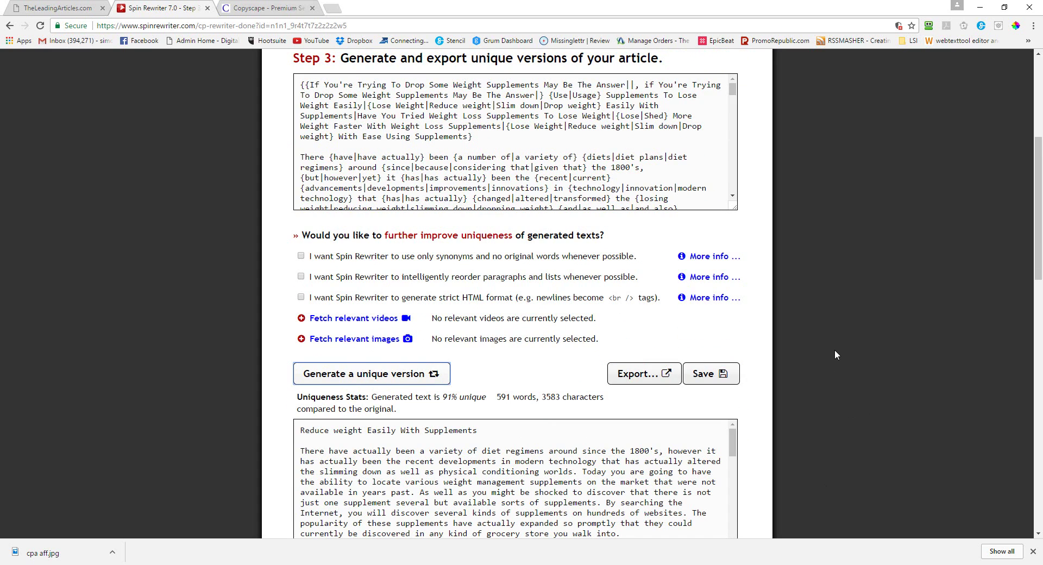
left_click(392, 378)
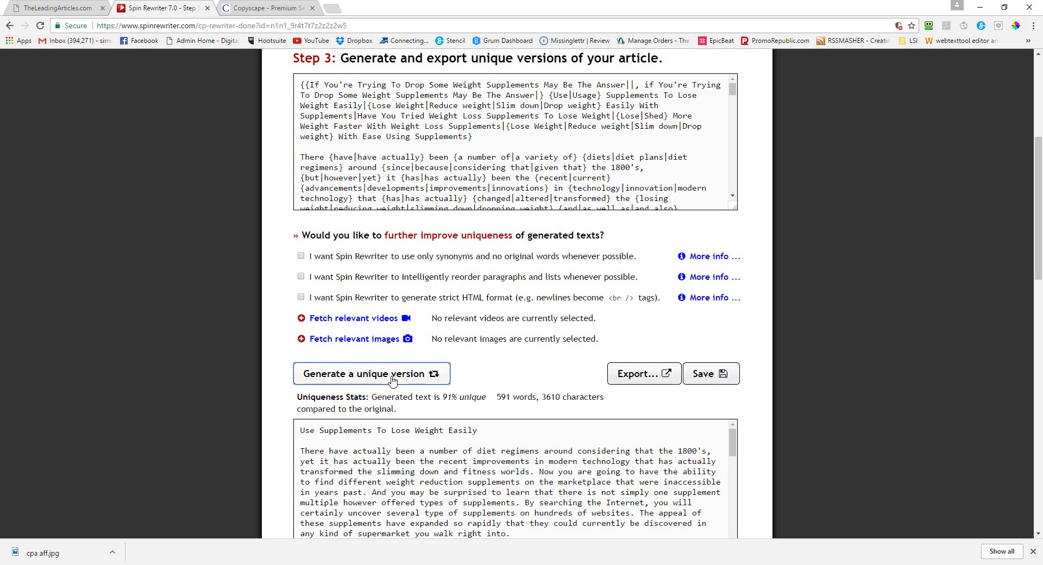
left_click(392, 378)
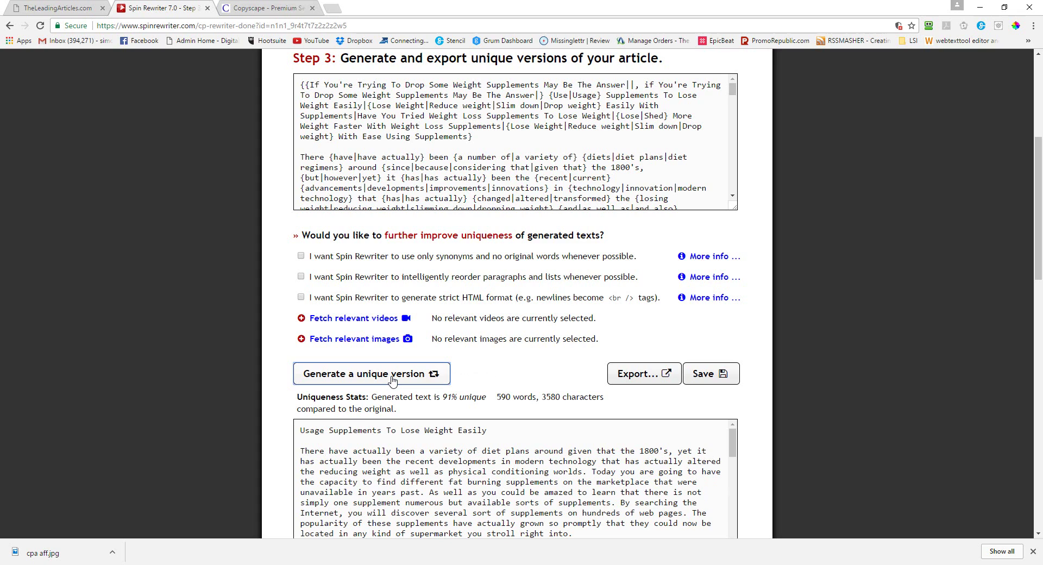
left_click(392, 379)
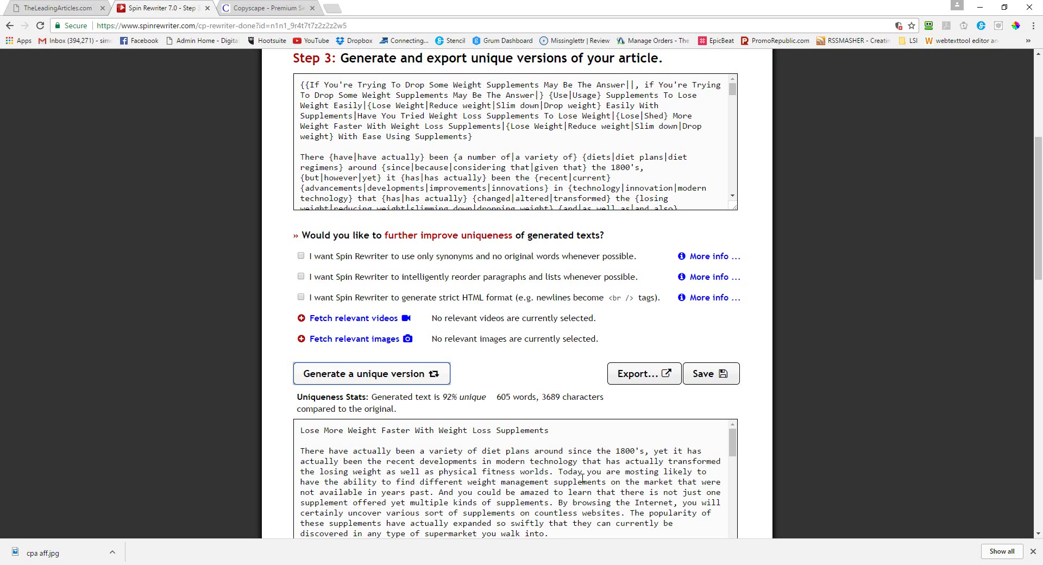
left_click(560, 470)
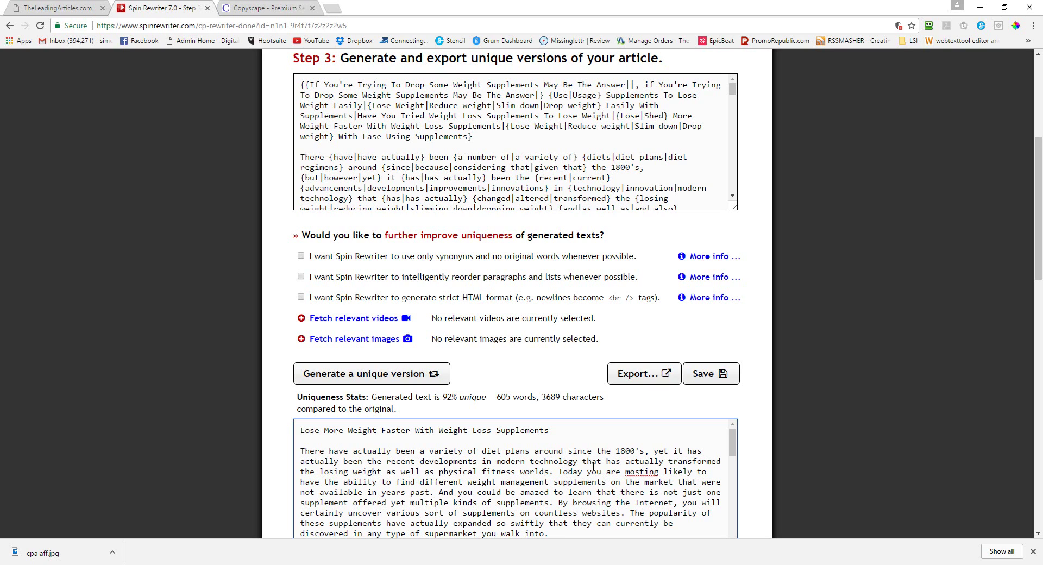
Copy the complete spintax version of the article from Step 3
left_click(592, 462)
scroll(907, 298, "up", 2)
left_click_drag(549, 203, 561, 208)
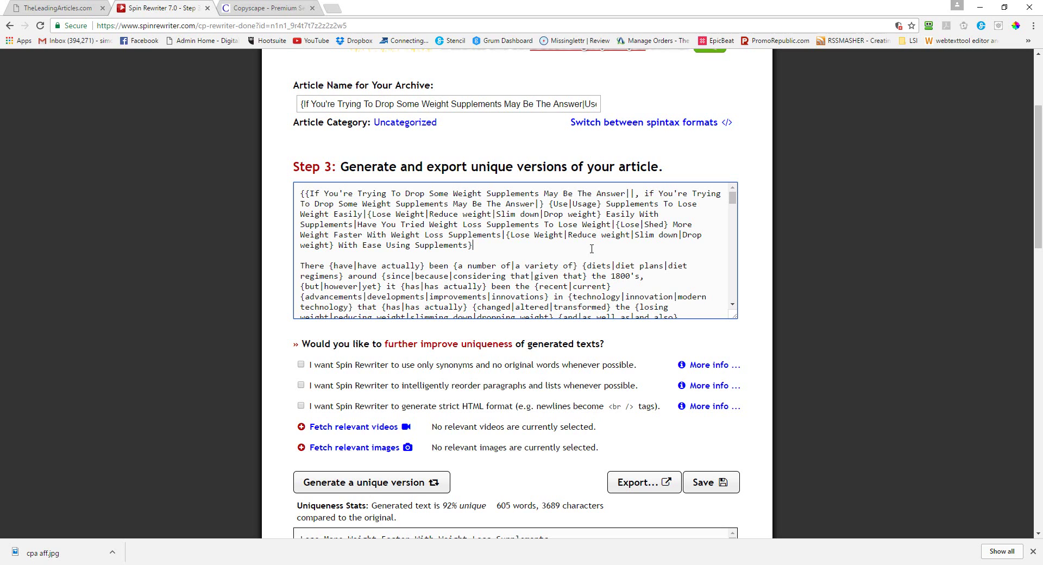
key("ctrl+a")
key("ctrl+c")
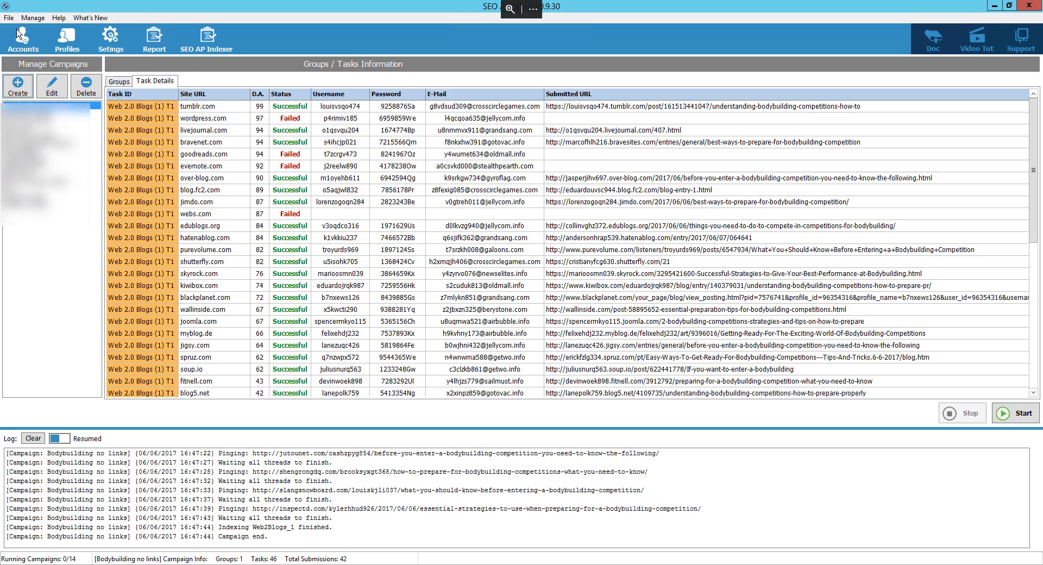
Switch to SEO Autopilot and create a campaign named Demo Muscle based on the One Web 20.dgrm strategy diagram
left_click(18, 89)
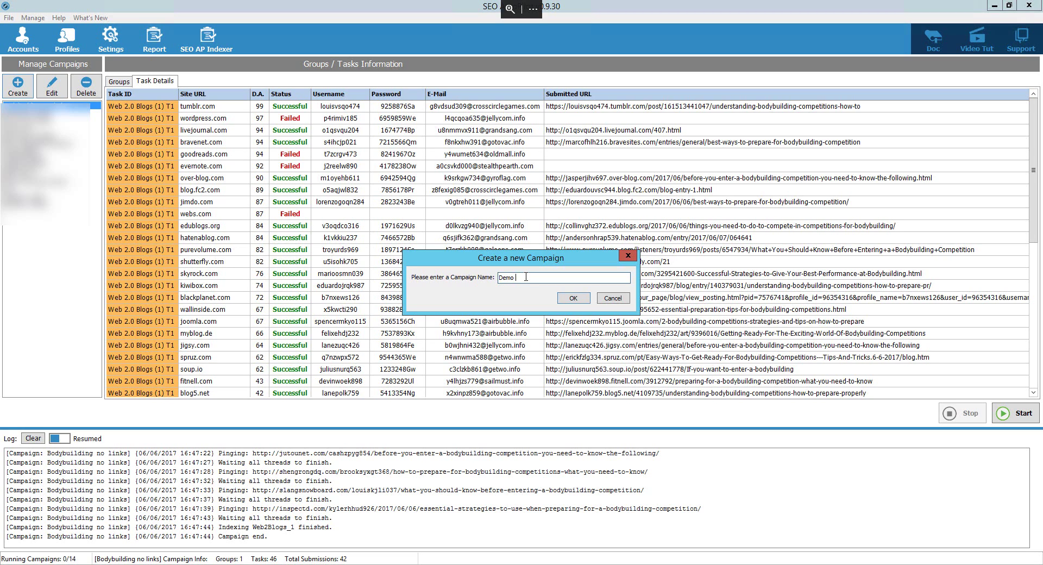
left_click(573, 298)
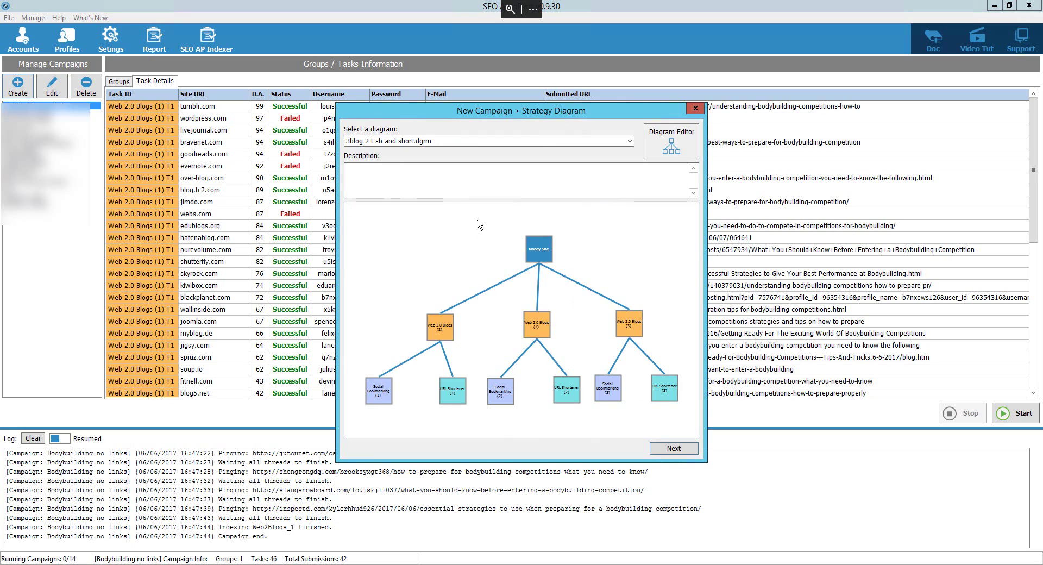
left_click(478, 141)
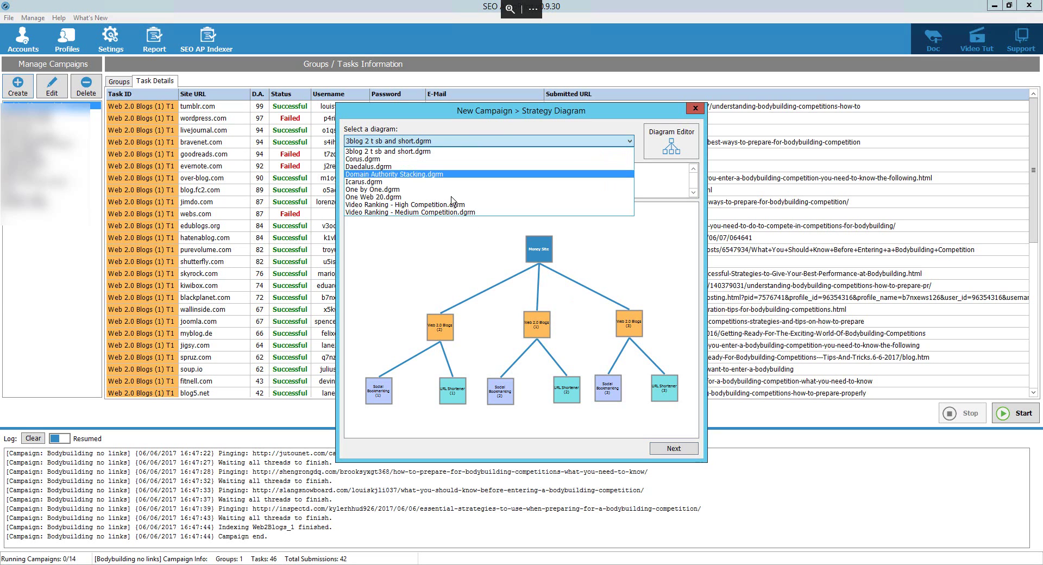
left_click(489, 197)
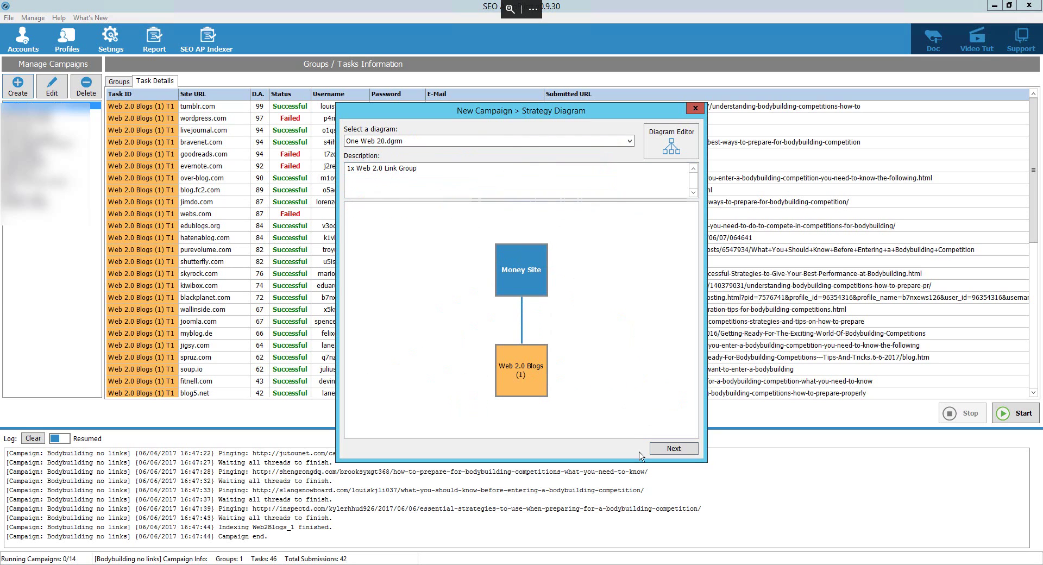
left_click(674, 449)
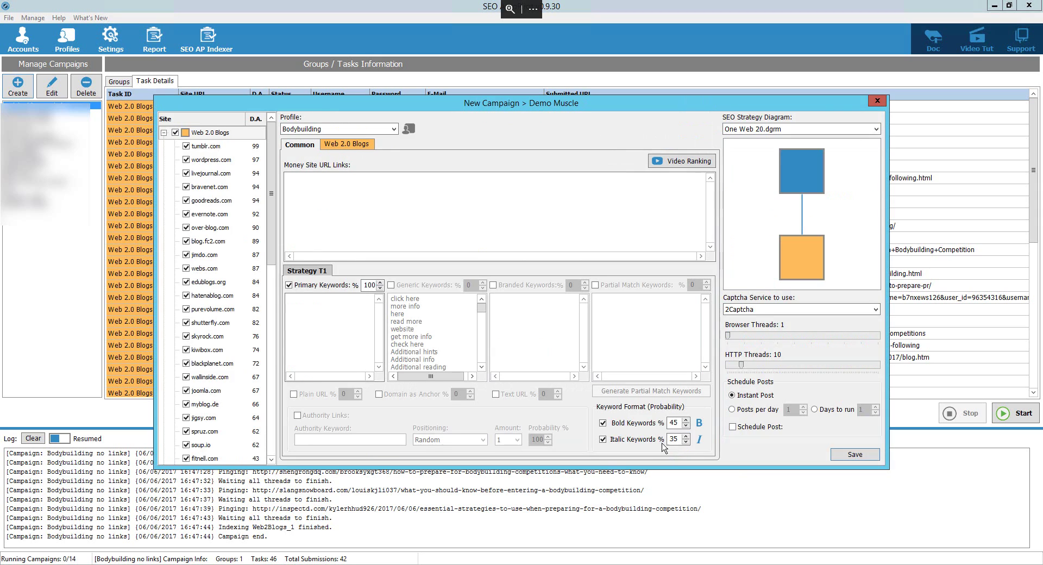
left_click(326, 194)
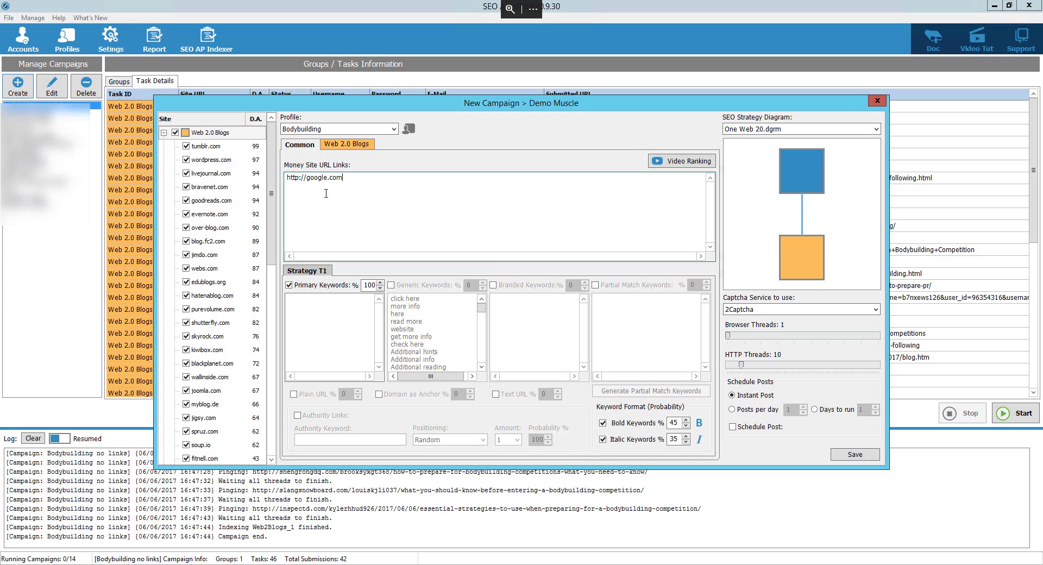
left_click(342, 326)
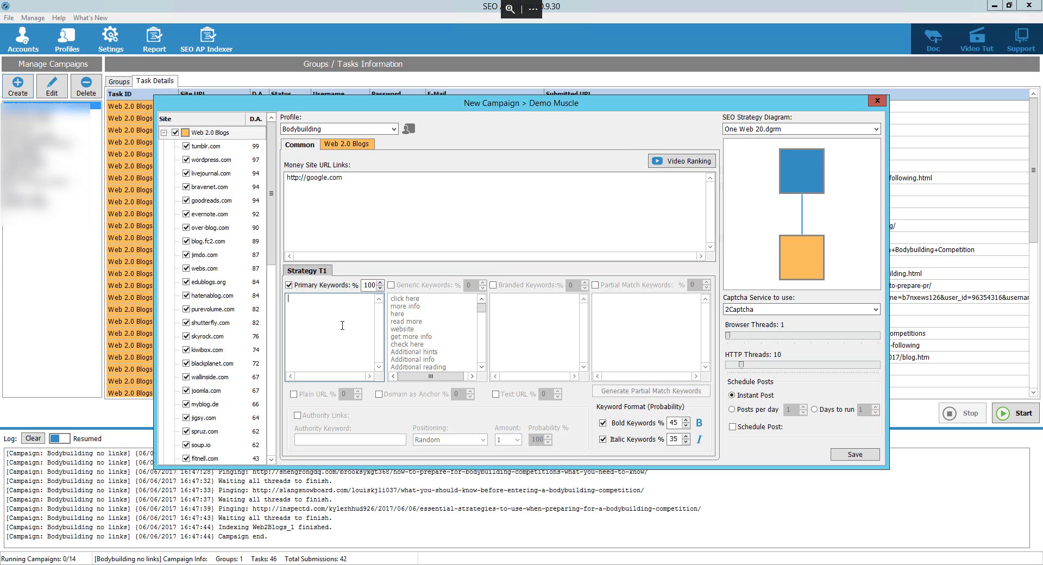
type("google")
left_click(288, 285)
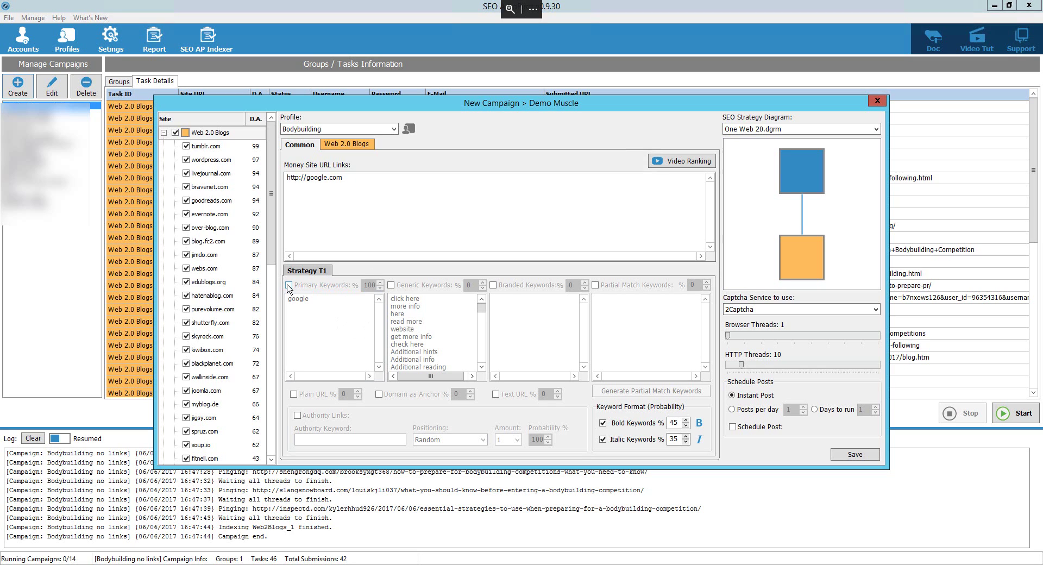
left_click(289, 286)
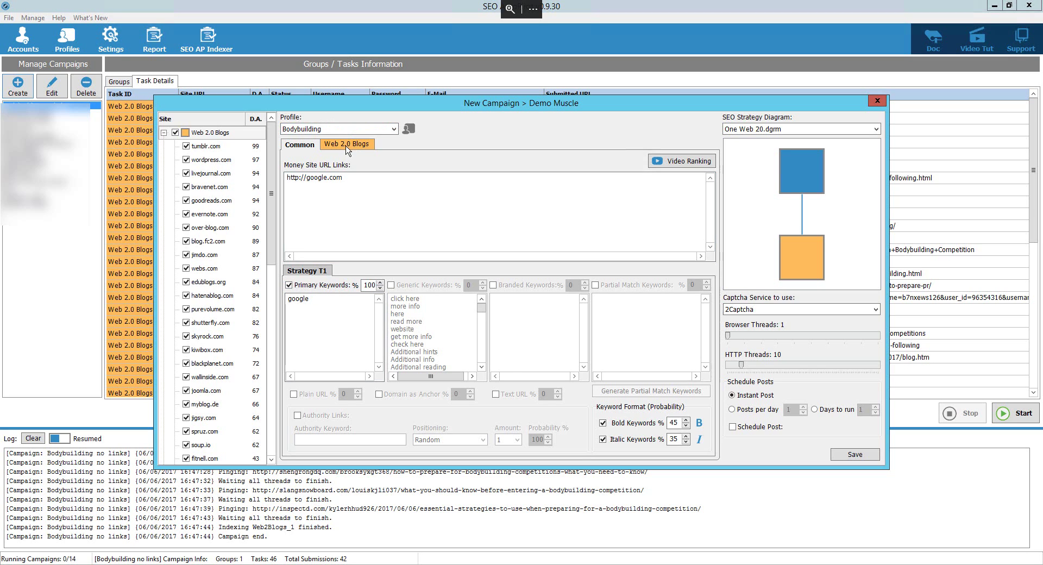
For the Web 2.0 Blogs, choose the demo muscle account preset and set the links per article to 0
left_click(346, 145)
left_click(370, 202)
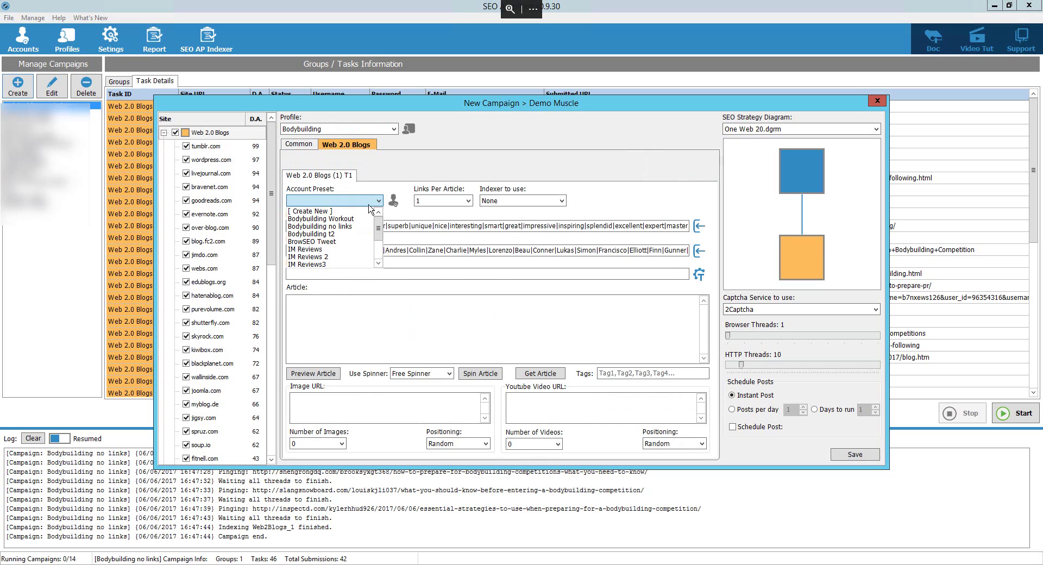
scroll(354, 250, "down", 2)
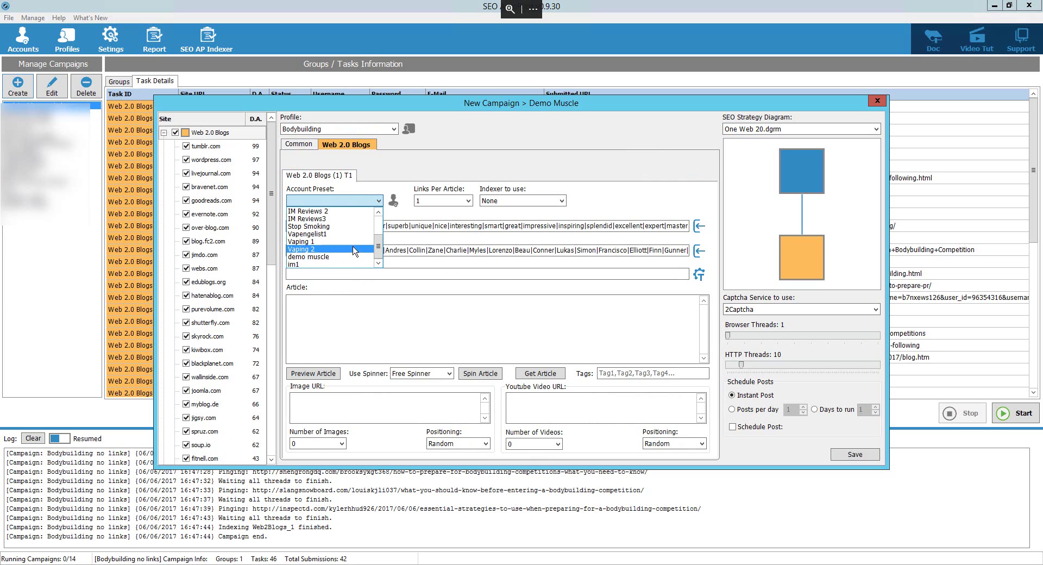
left_click(352, 258)
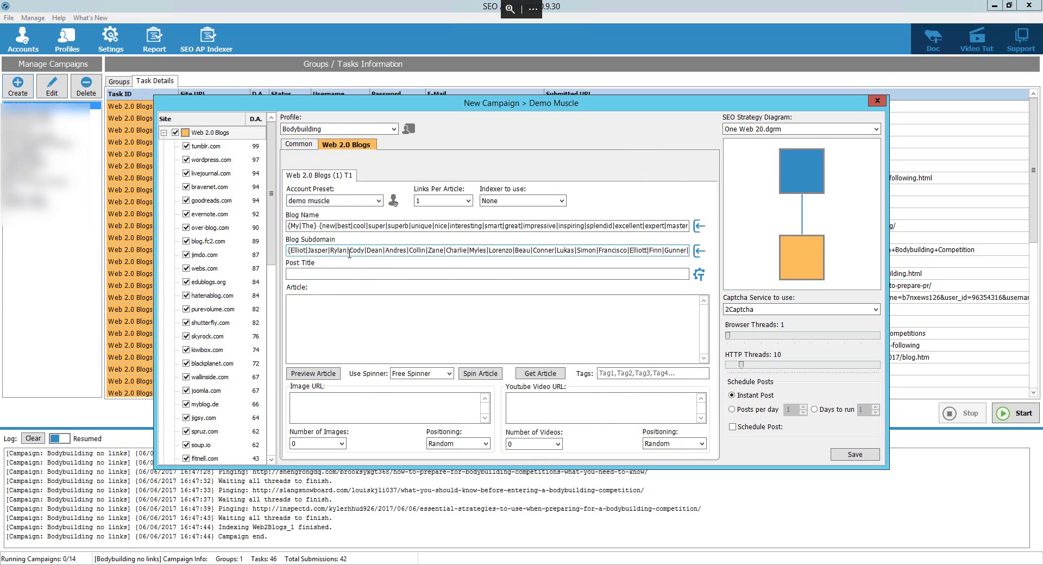
left_click(449, 203)
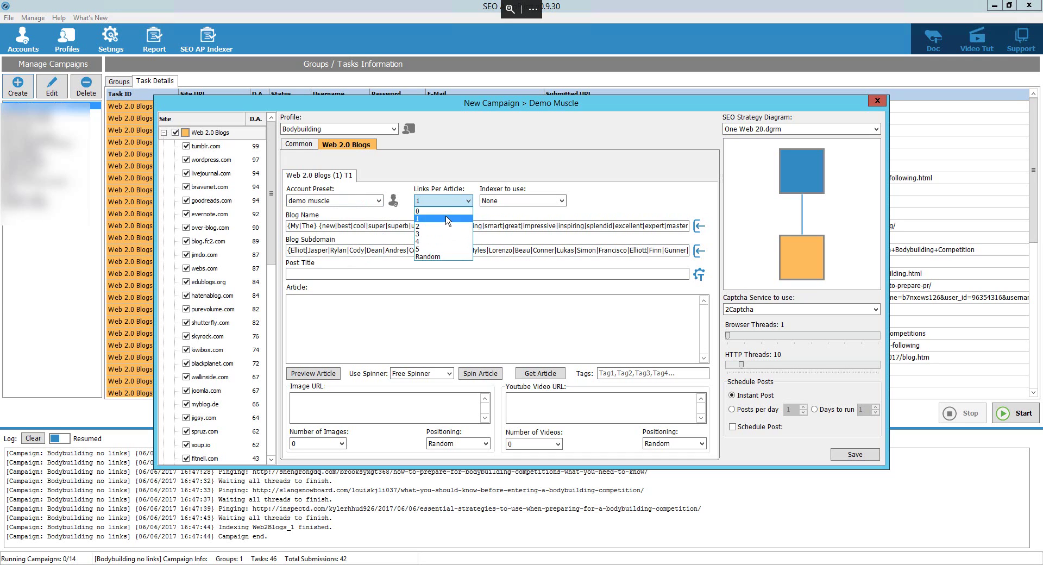
left_click(445, 216)
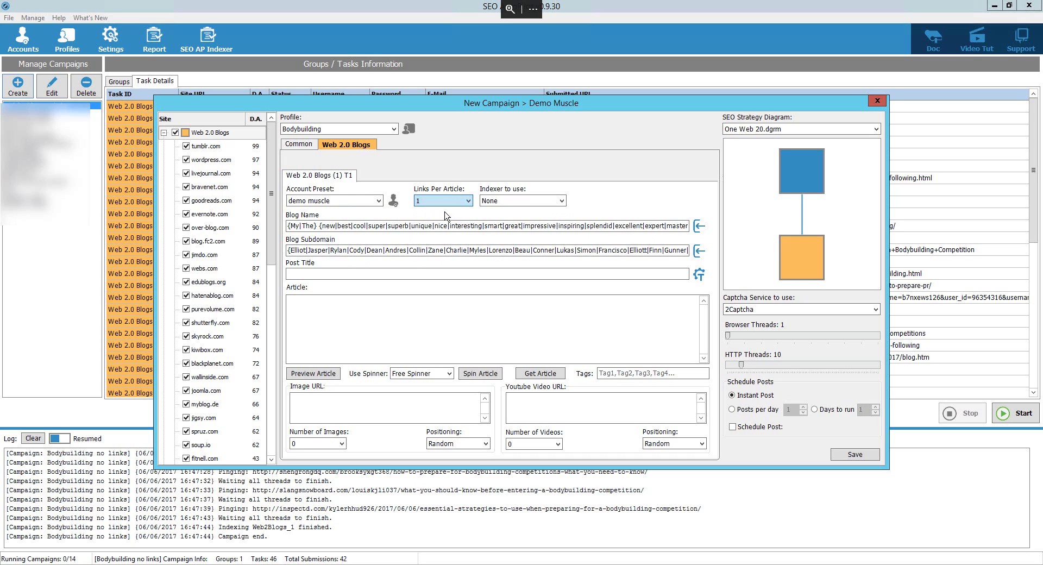
Paste the copied spintax article as the article text for the Web 2.0 Blogs
left_click(388, 332)
key("ctrl+v")
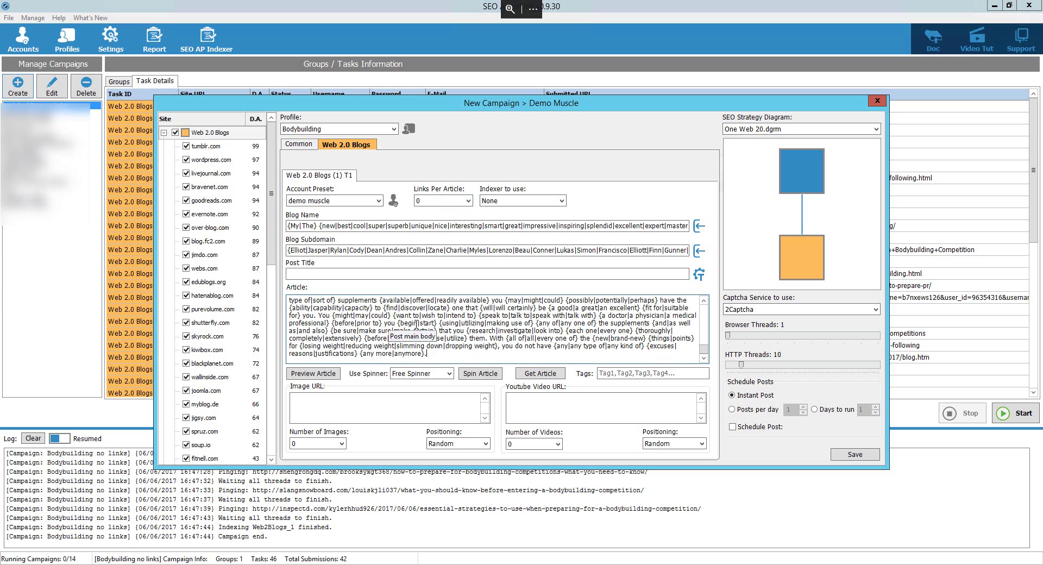
scroll(417, 324, "up", 5)
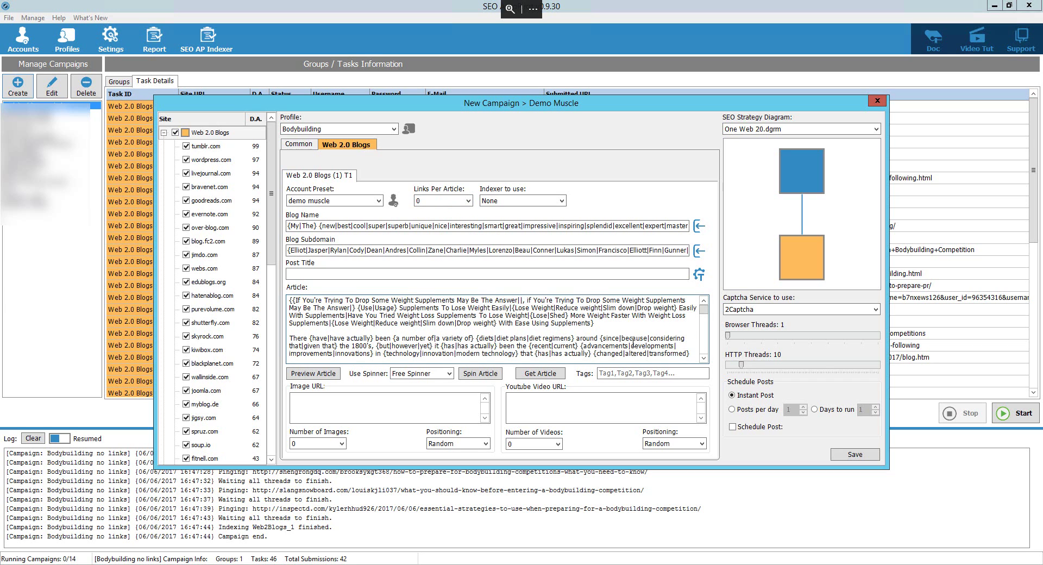
Move the spun title from the article text into the post title and delete the blank lines left above the first paragraph
left_click_drag(599, 324, 162, 296)
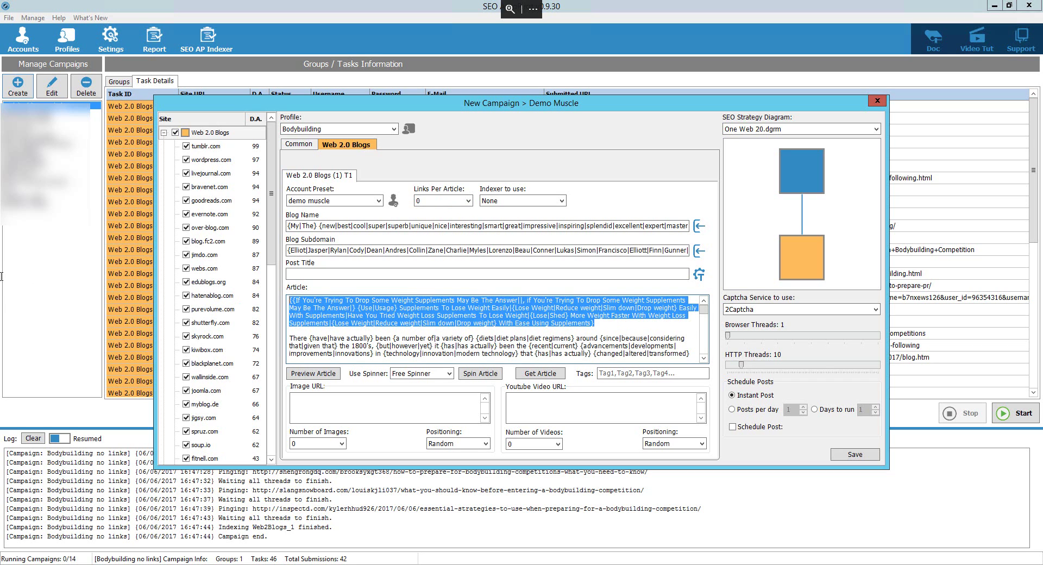
key("ctrl+x")
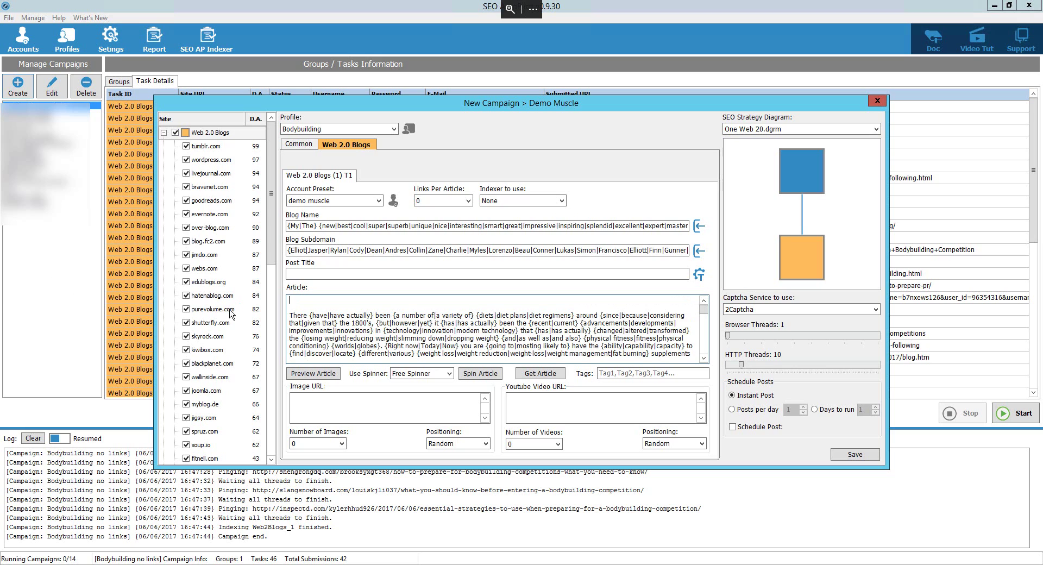
left_click(309, 274)
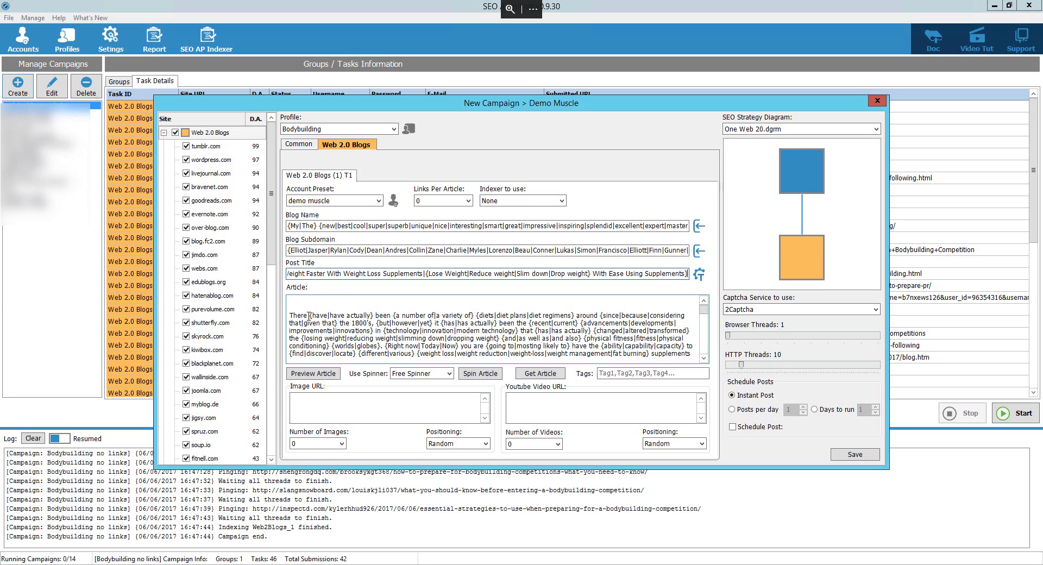
left_click(291, 314)
key("BackSpace")
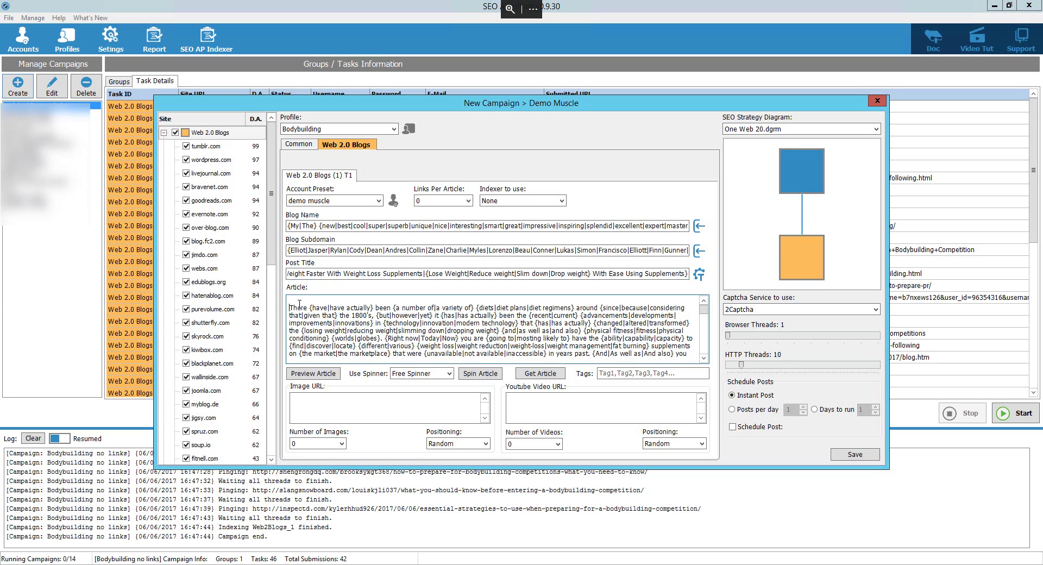
key("BackSpace")
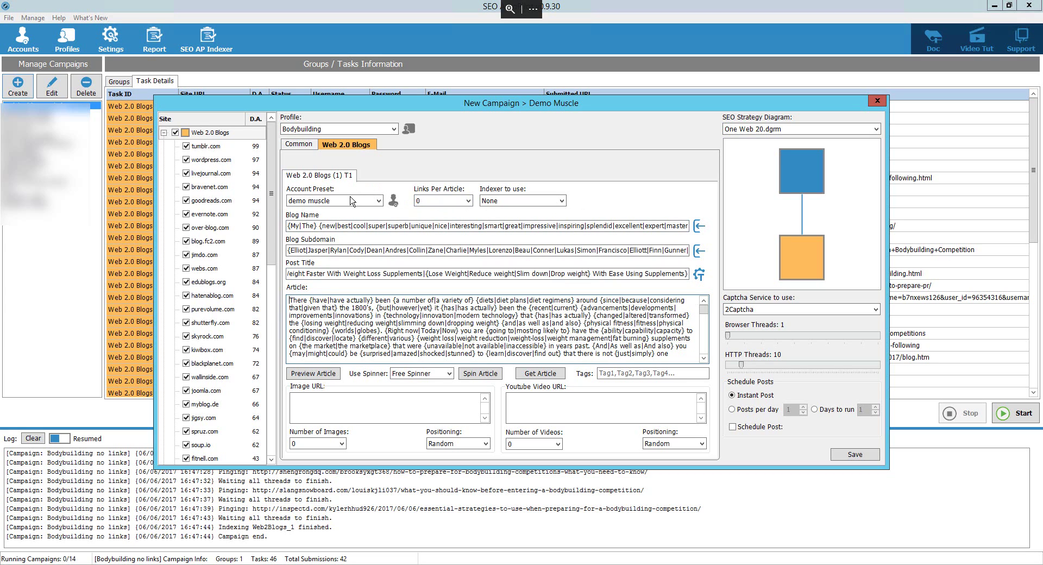
Change the campaign profile to DemoMuscle and preview a spun version of the article
left_click(393, 130)
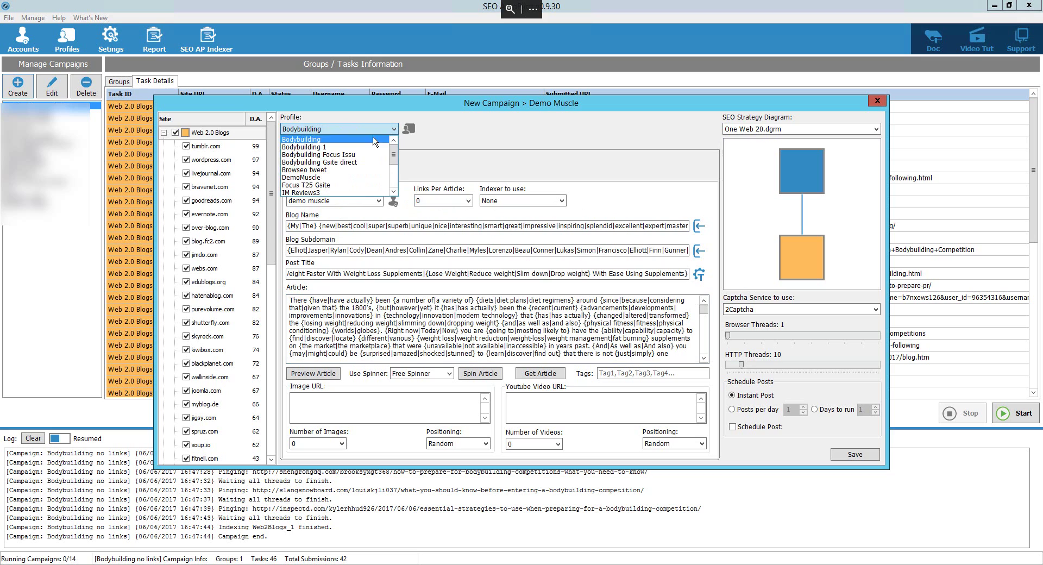
scroll(362, 166, "down", 3)
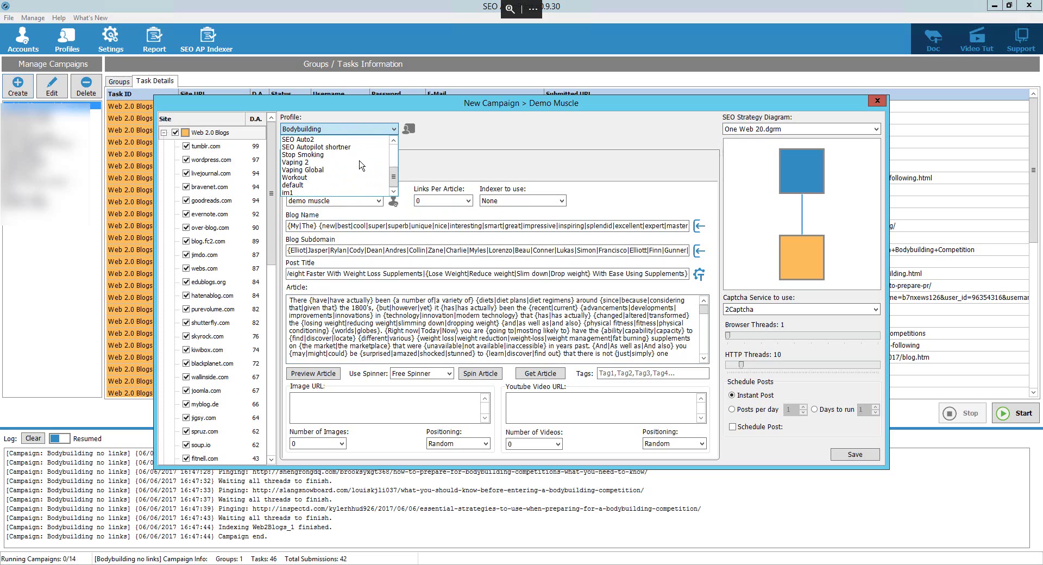
scroll(333, 182, "up", 3)
left_click(339, 179)
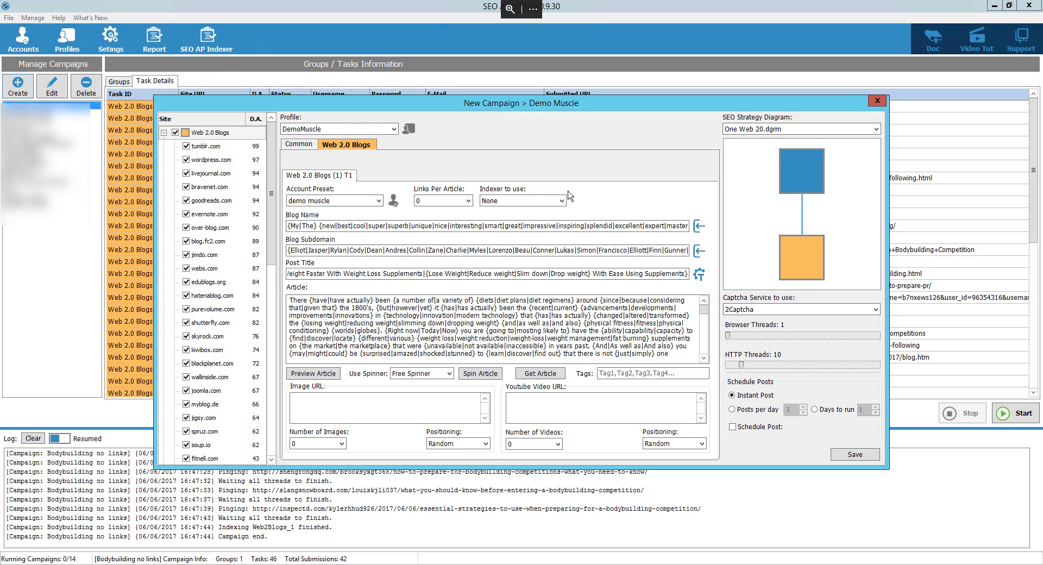
left_click(301, 374)
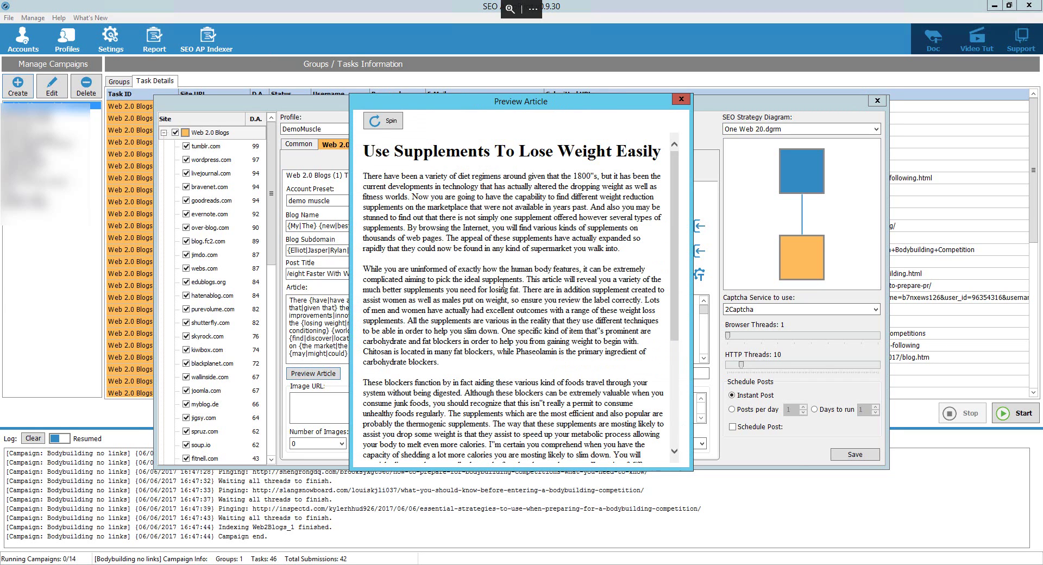
left_click(681, 99)
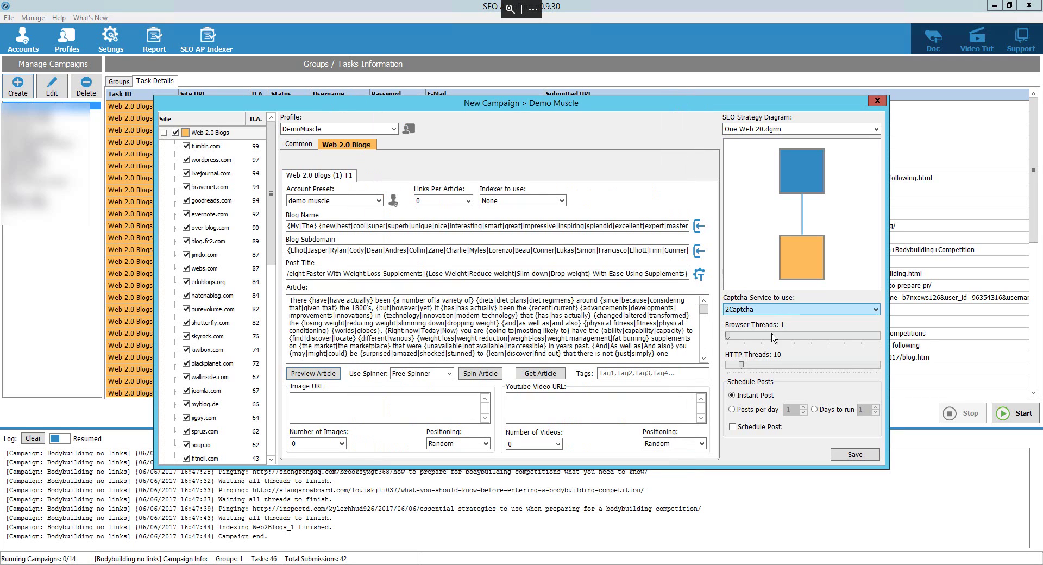
Set the browser threads to 5, recheck the campaign settings, and save and start the campaign
left_click_drag(729, 336, 792, 342)
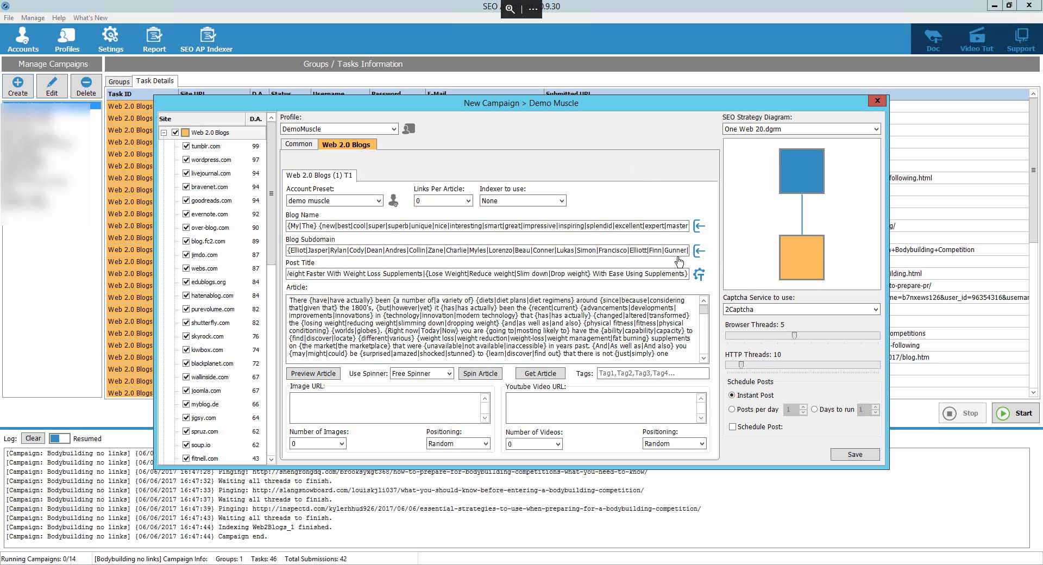
left_click(298, 145)
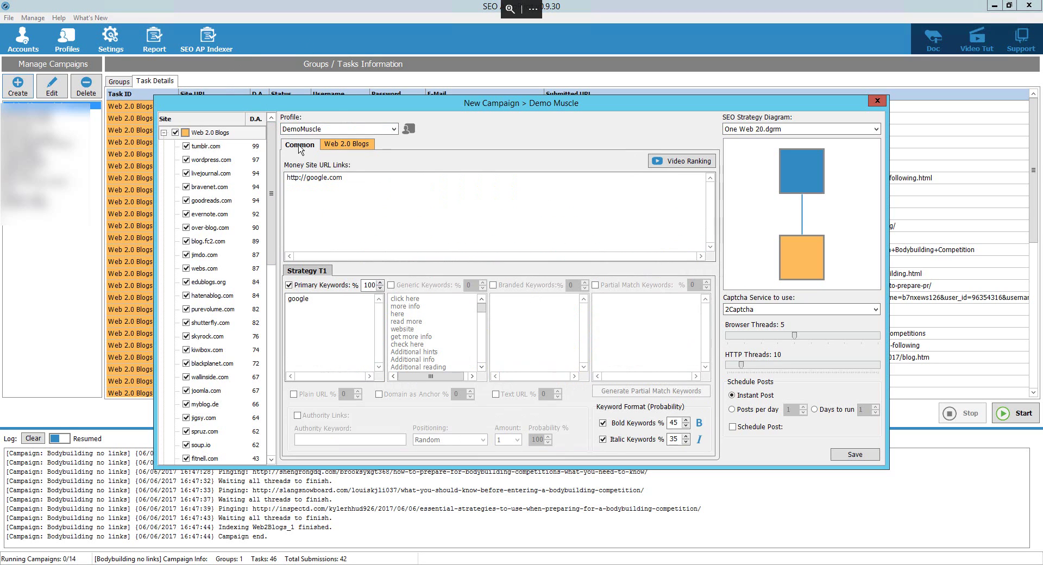
left_click(328, 148)
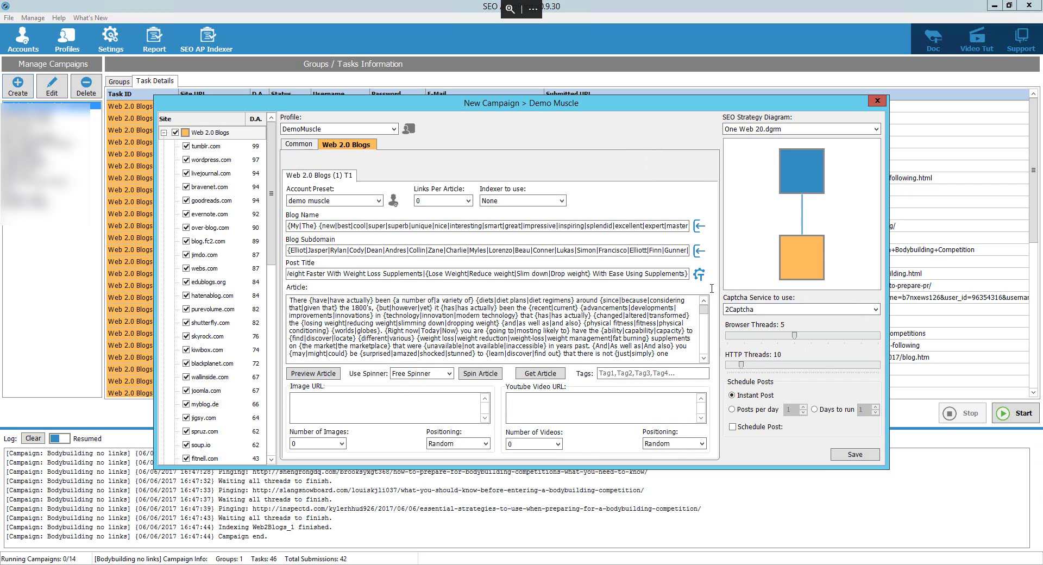
left_click(855, 454)
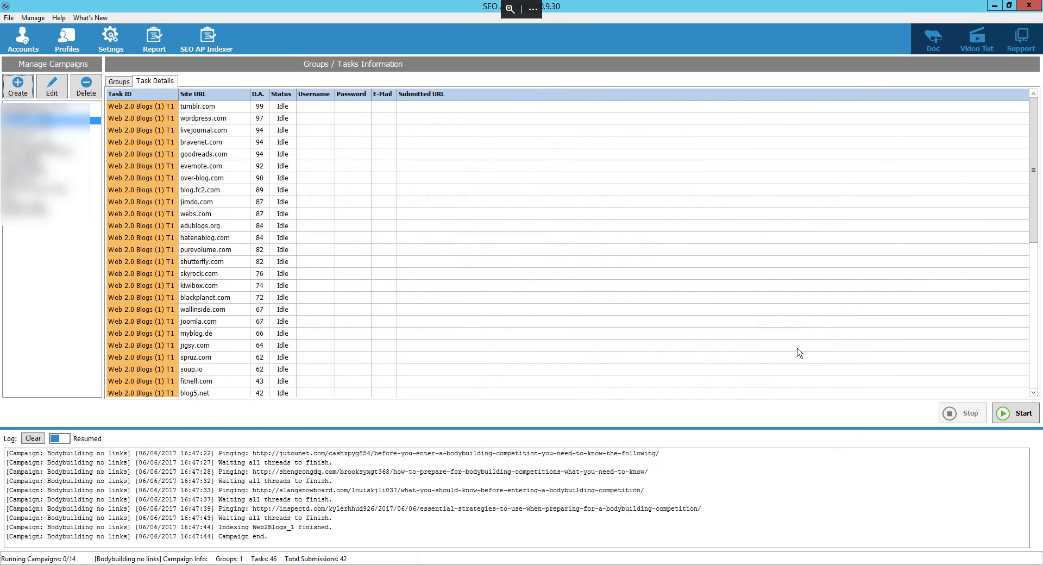
left_click(1006, 410)
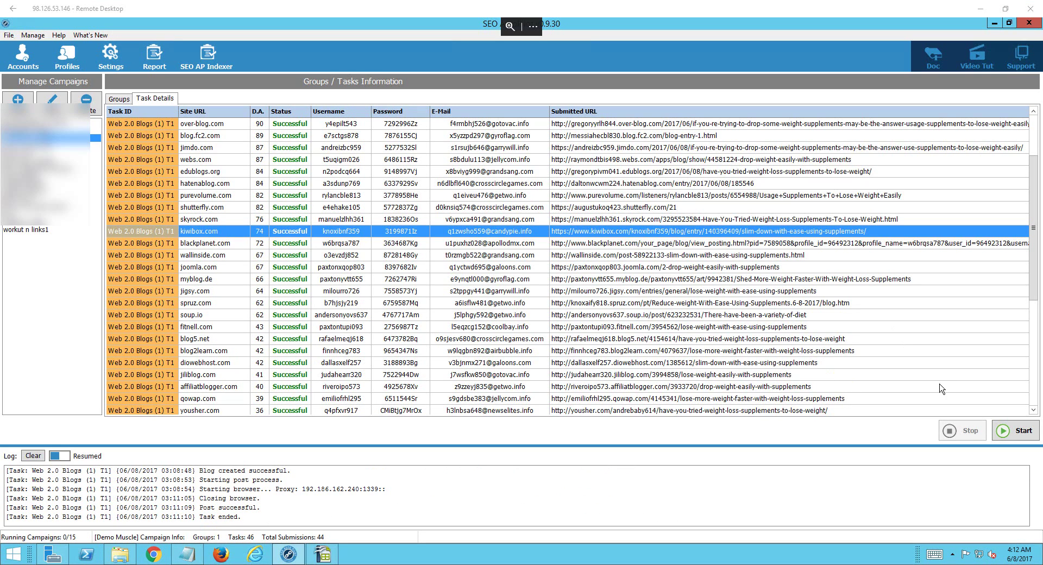
Examine the Demo Muscle task list for each site's submission status and submitted URL
left_click(360, 350)
scroll(360, 349, "down", 2)
scroll(360, 349, "down", 3)
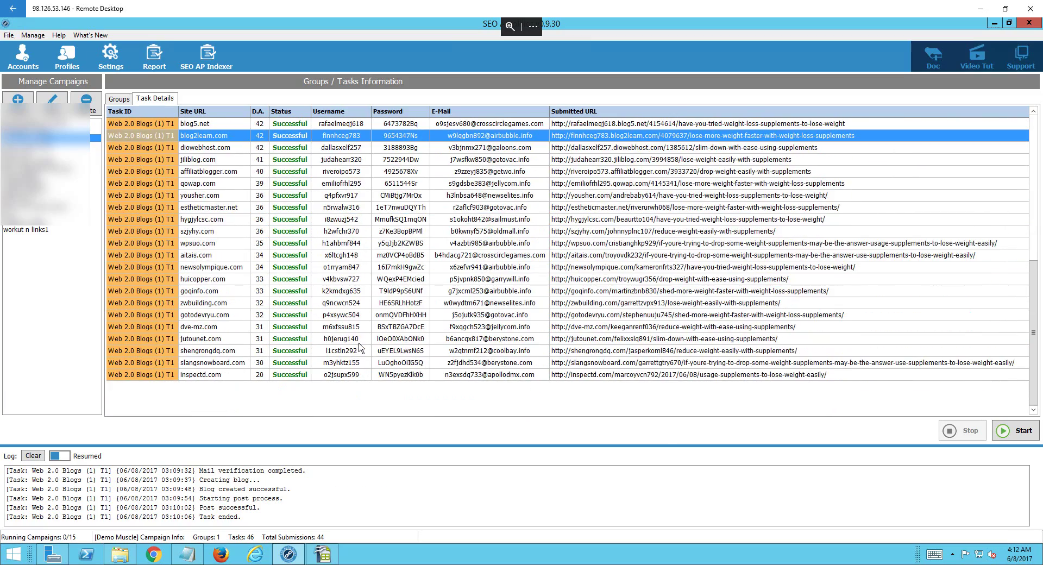
scroll(359, 349, "up", 3)
scroll(359, 347, "up", 4)
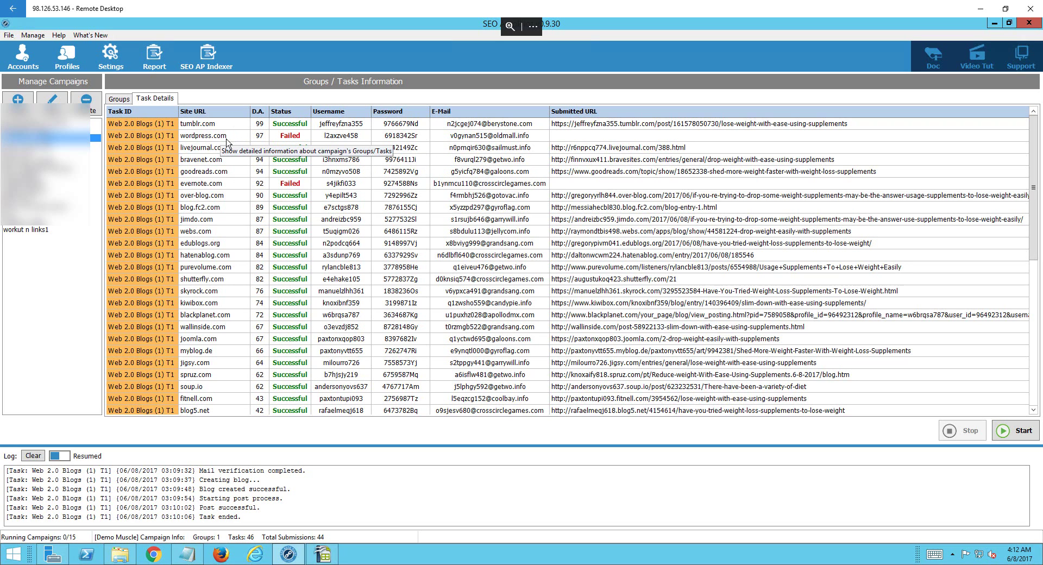
Check the Demo Muscle campaign's group progress and review the submission status and URL of every site in its task details
left_click(119, 100)
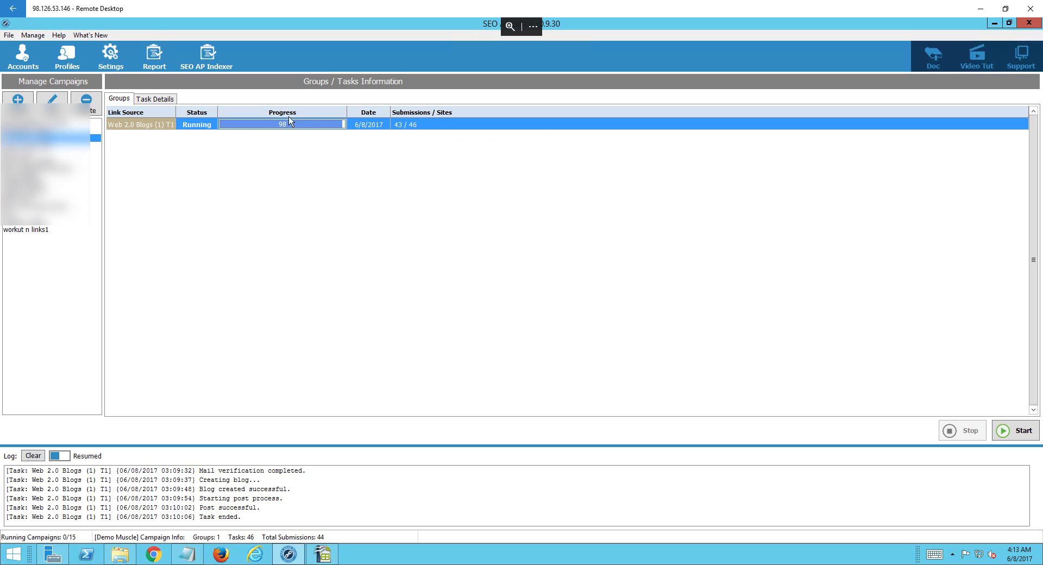
left_click(155, 99)
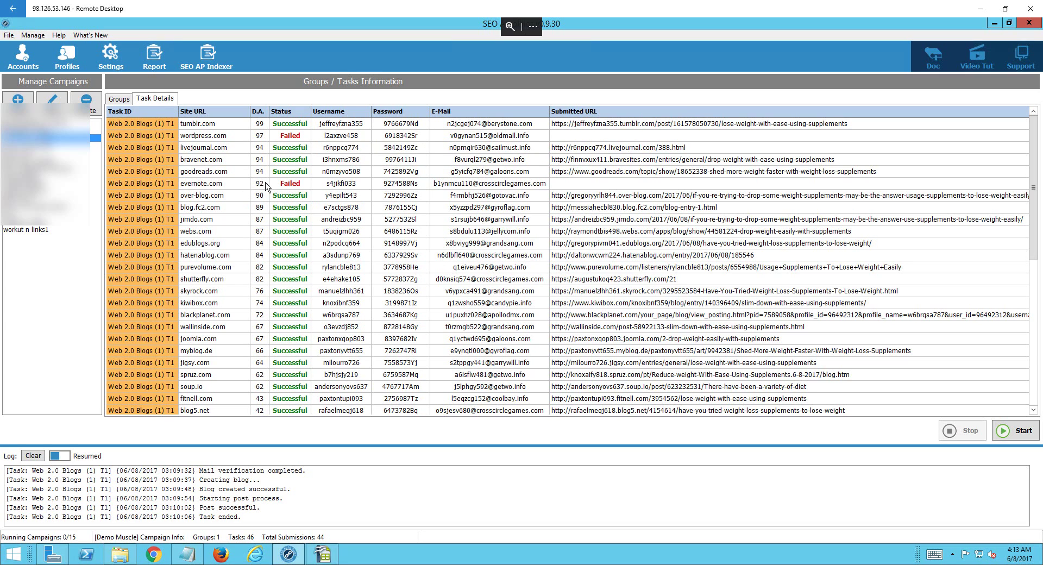
left_click(355, 173)
scroll(341, 188, "down", 6)
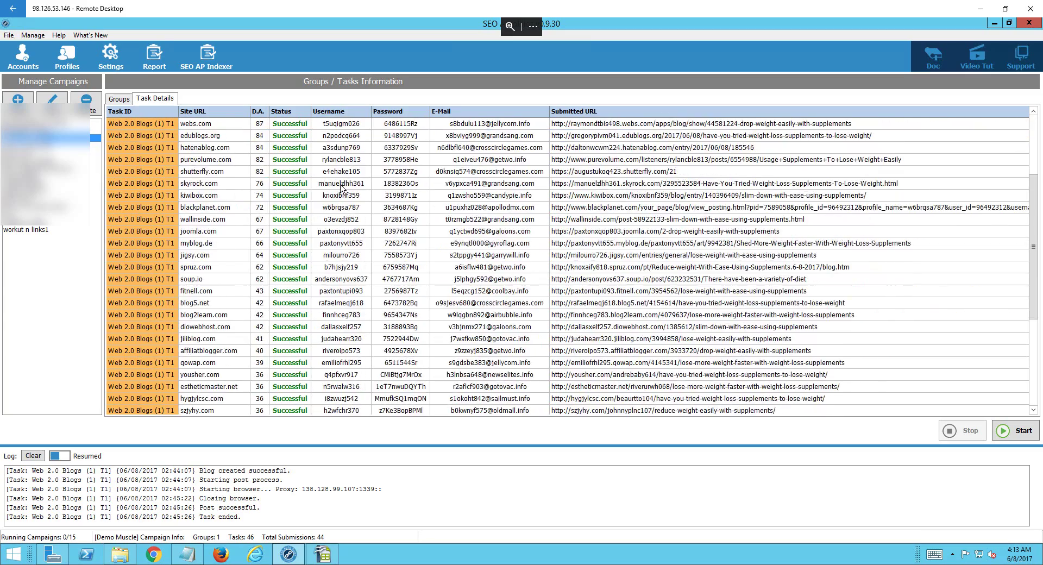
scroll(341, 188, "down", 2)
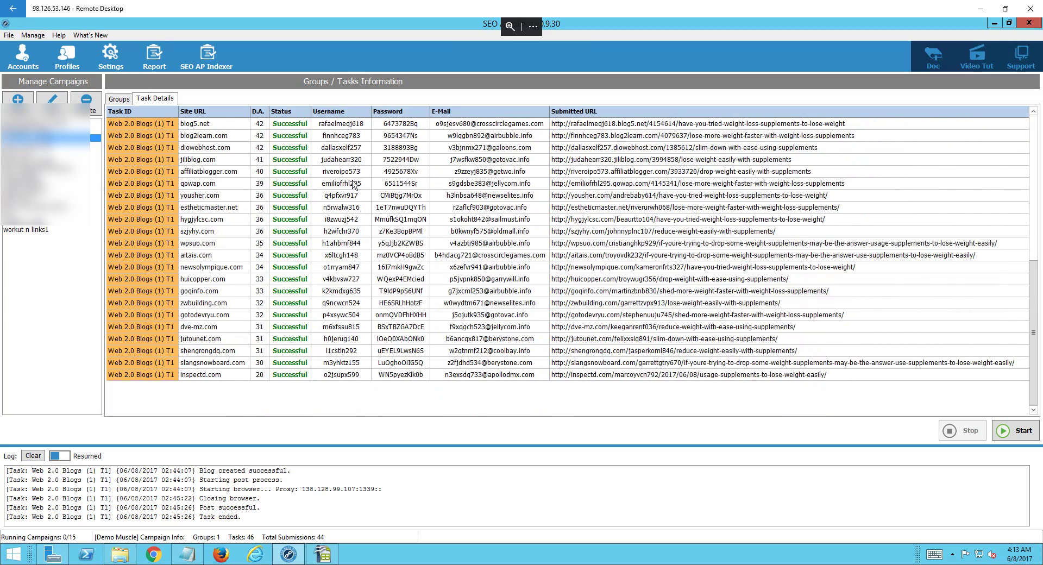
scroll(354, 182, "up", 8)
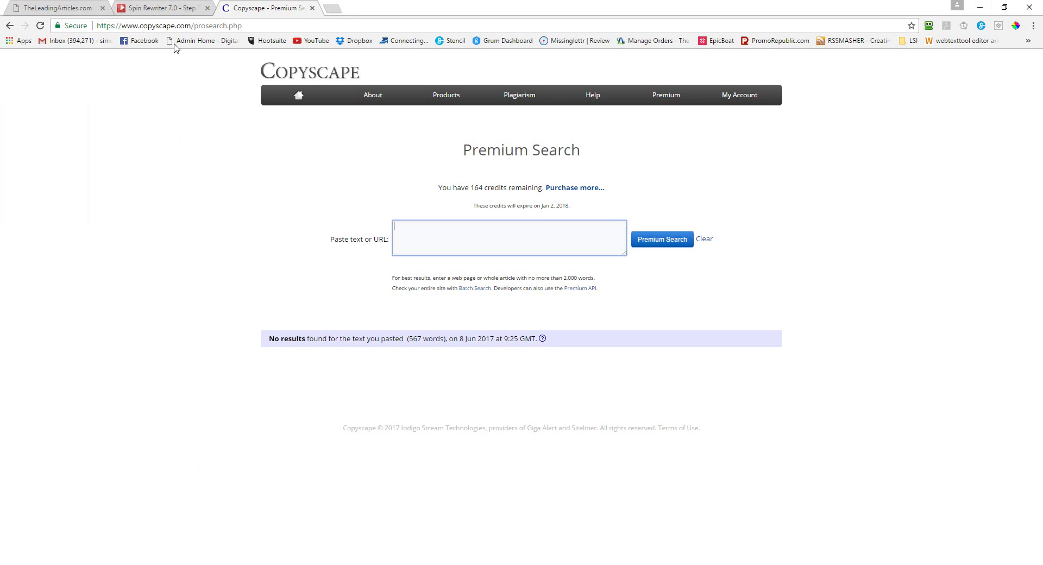
Switch to TheLeadingArticles.com, generate three new variations of the weight loss article, and return to the SEO Autopilot task list
left_click(64, 8)
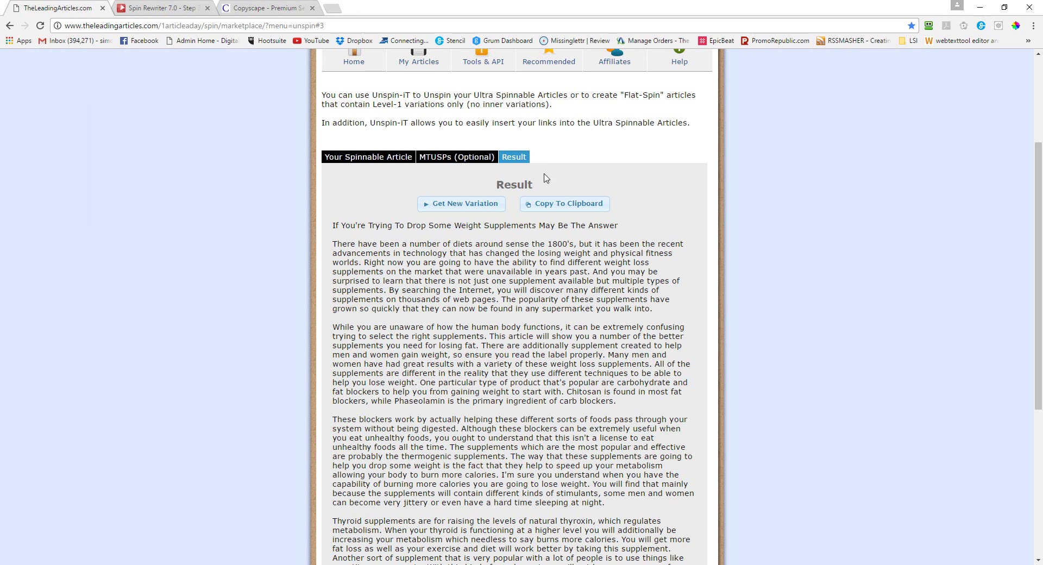
scroll(495, 182, "down", 1)
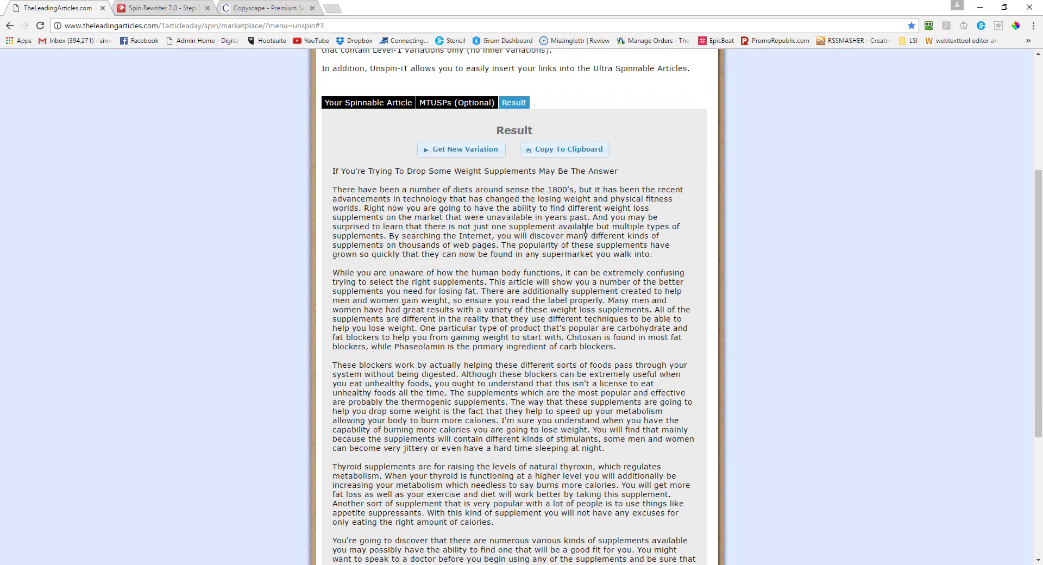
left_click(489, 155)
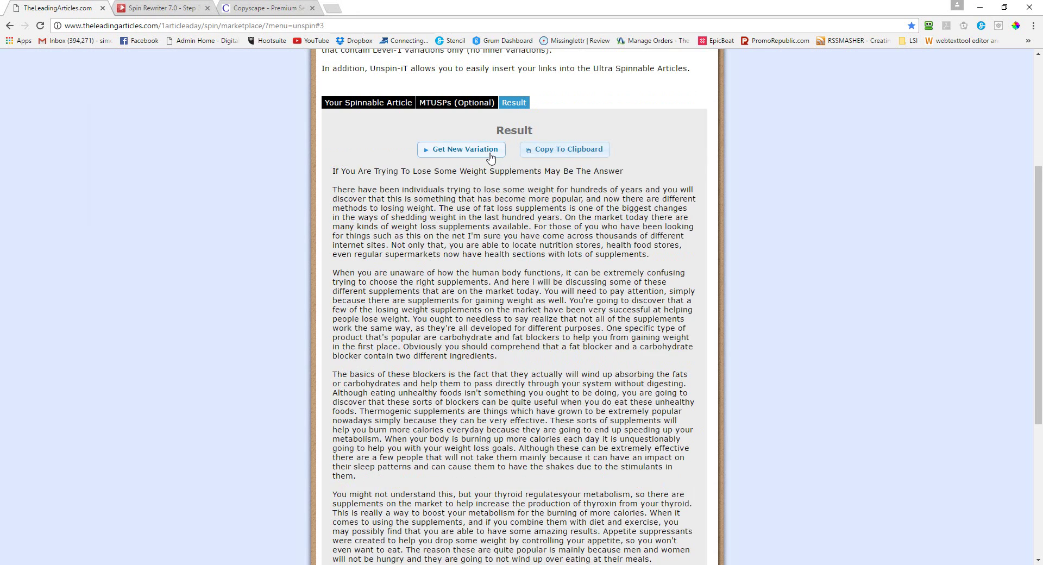
left_click(482, 154)
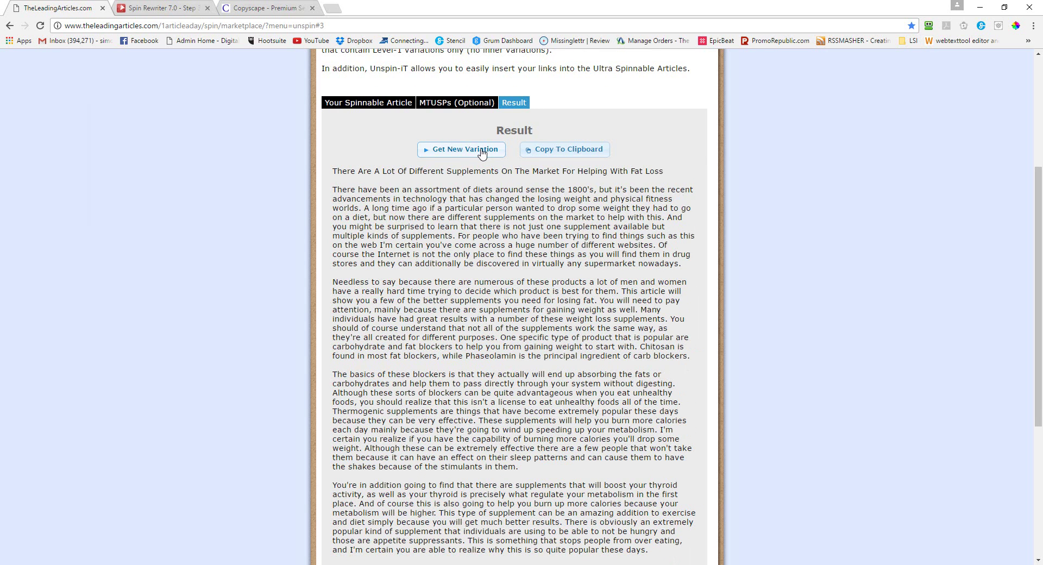
left_click(432, 151)
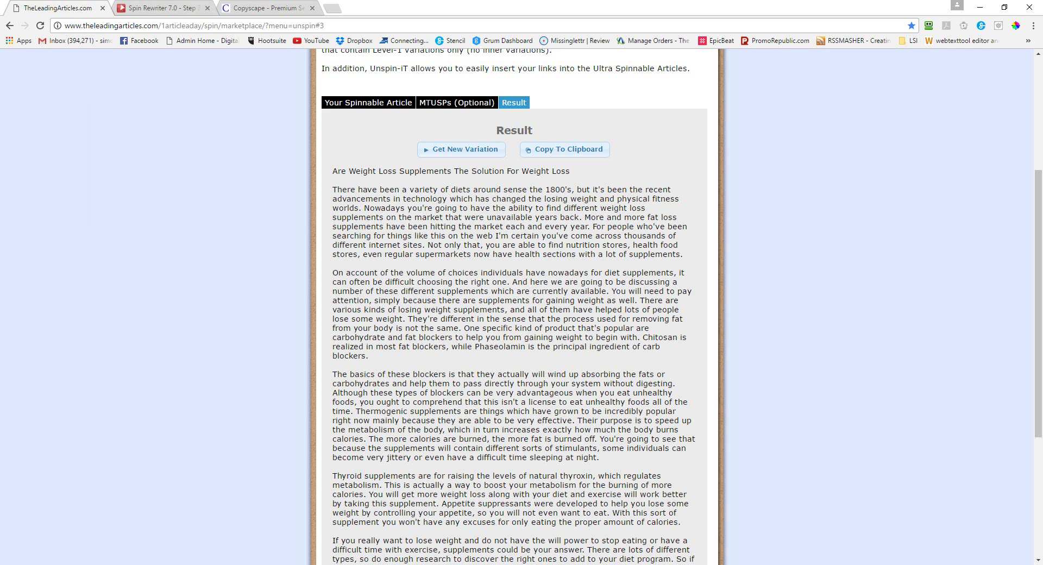
left_click(92, 564)
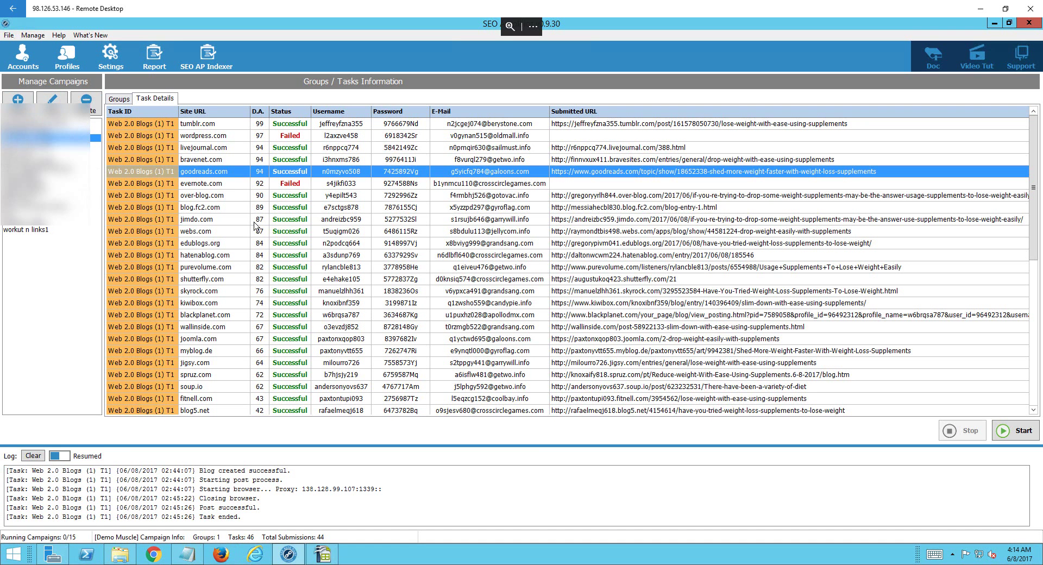